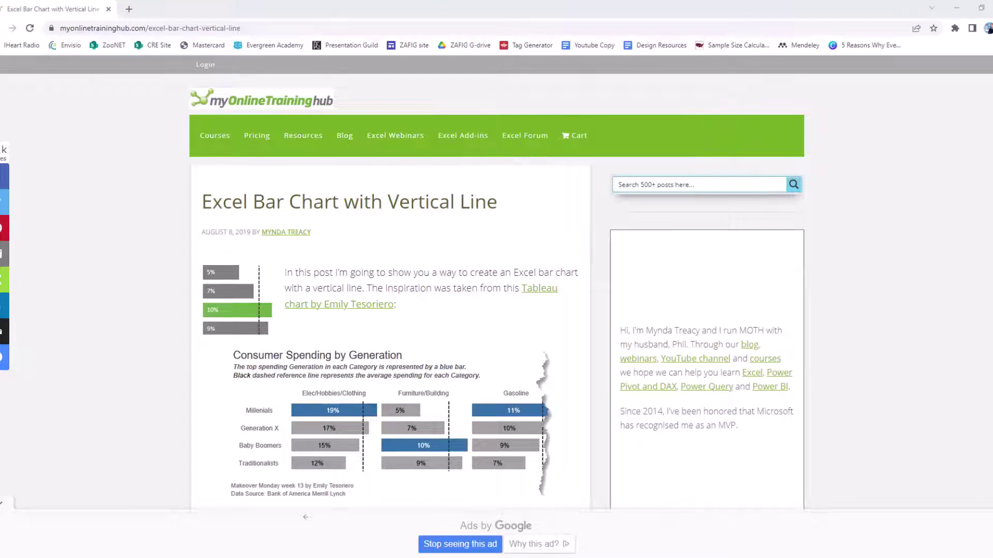
scroll(393, 285, down, 10)
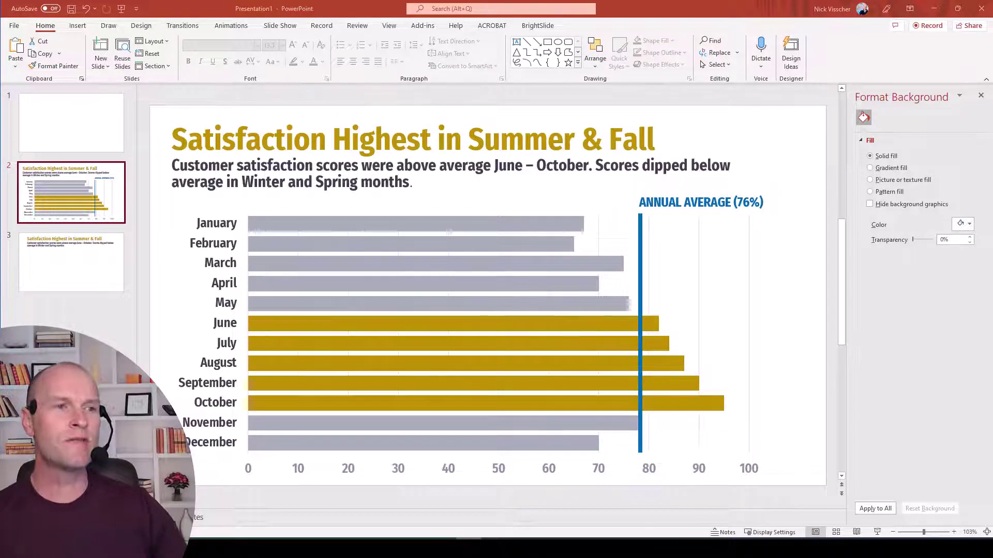
Insert a Clustered Bar chart into the empty chart placeholder on slide 3.
click(30, 280)
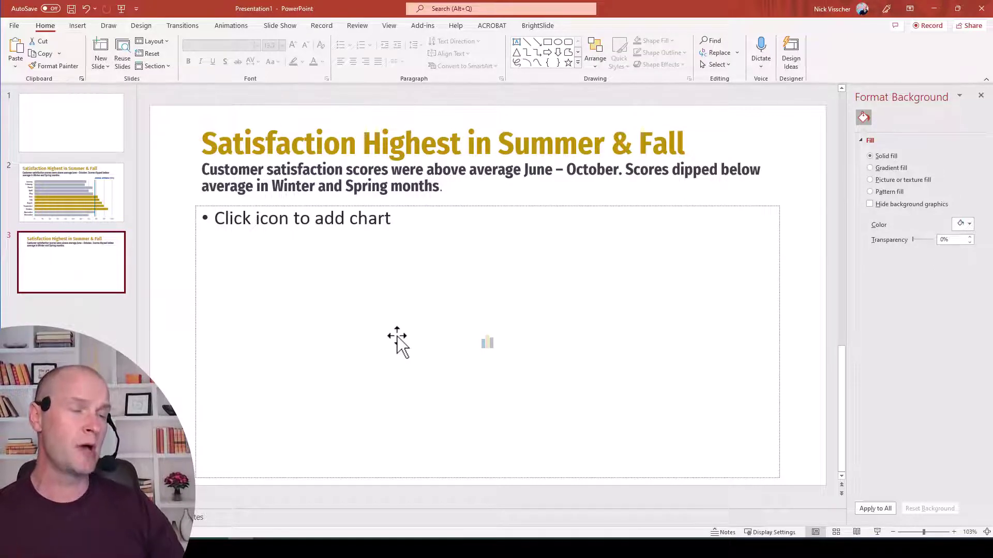
click(486, 343)
click(382, 222)
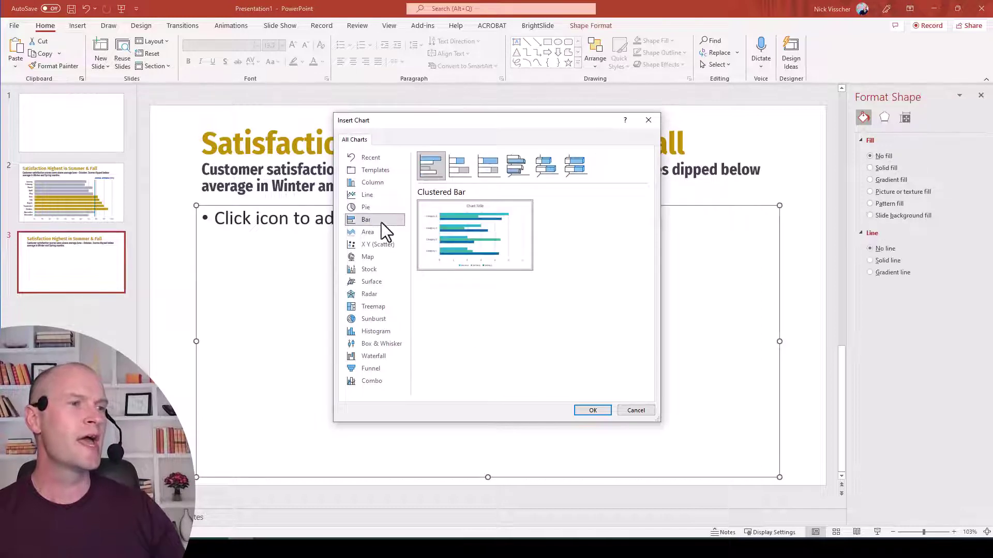
mouse_move(507, 246)
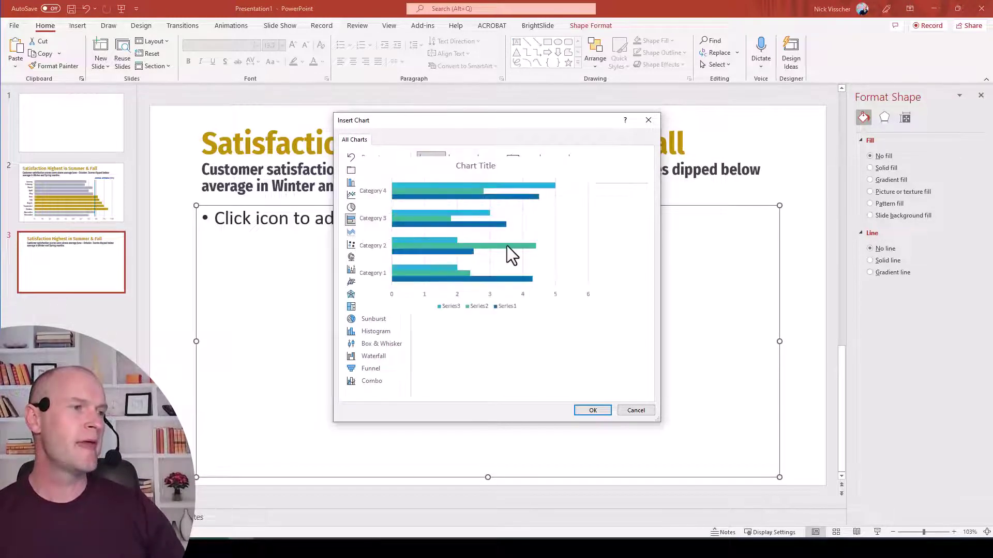
click(591, 410)
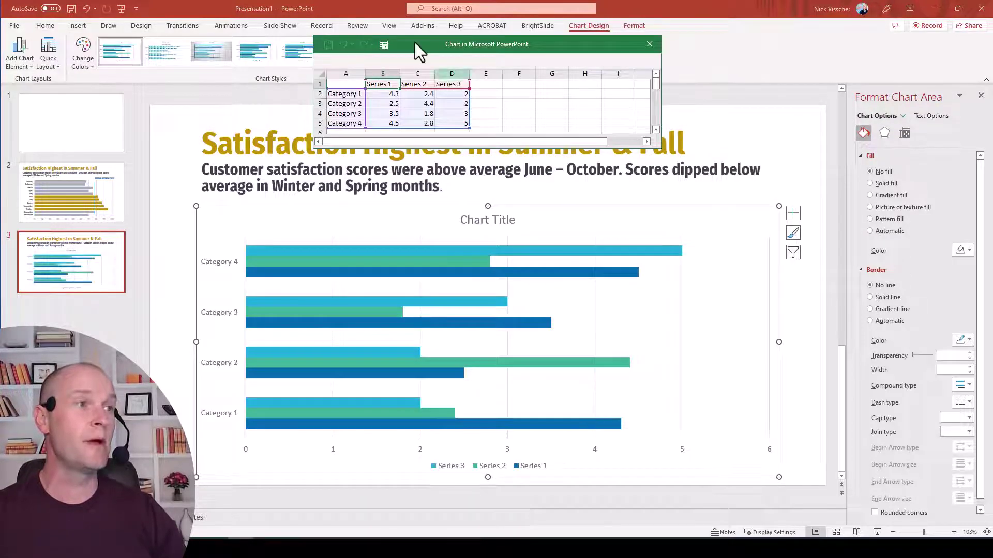
Reopen the chart's data sheet in its small window, then move and enlarge that window above the chart.
double_click(414, 43)
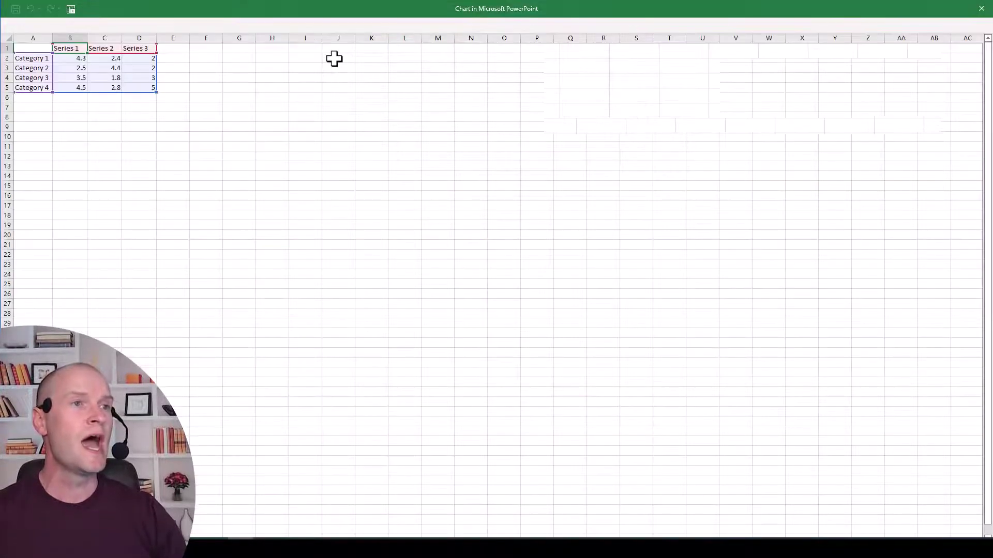
click(981, 8)
right_click(458, 260)
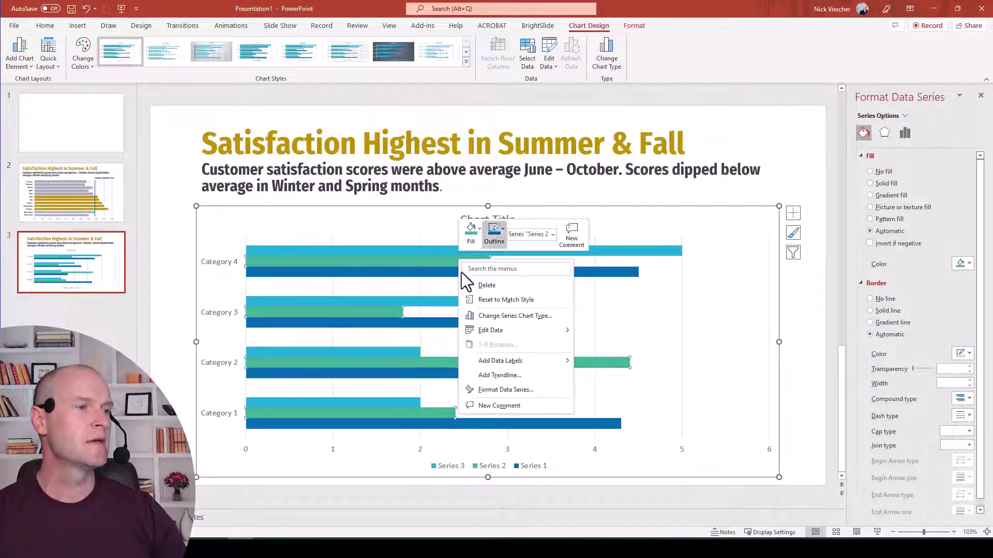
click(478, 329)
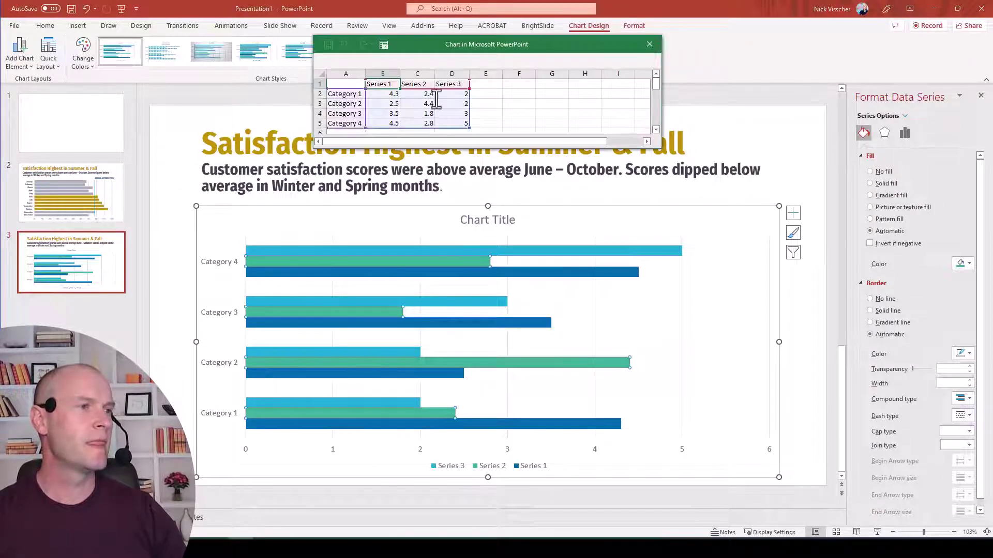
drag(427, 45, 339, 46)
drag(574, 149, 581, 175)
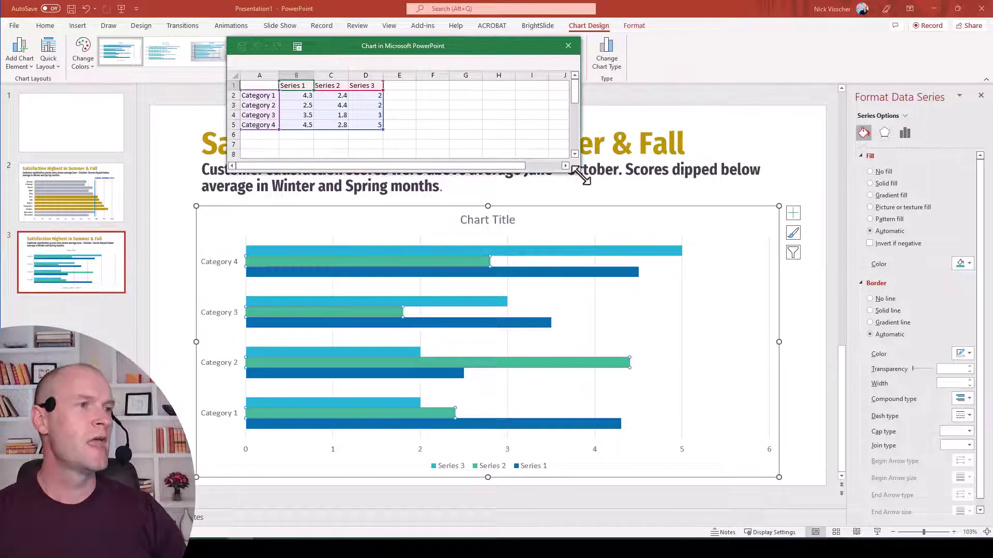
Delete the Series 3 column from the chart data and make the data sheet window taller.
click(358, 74)
right_click(359, 74)
click(388, 191)
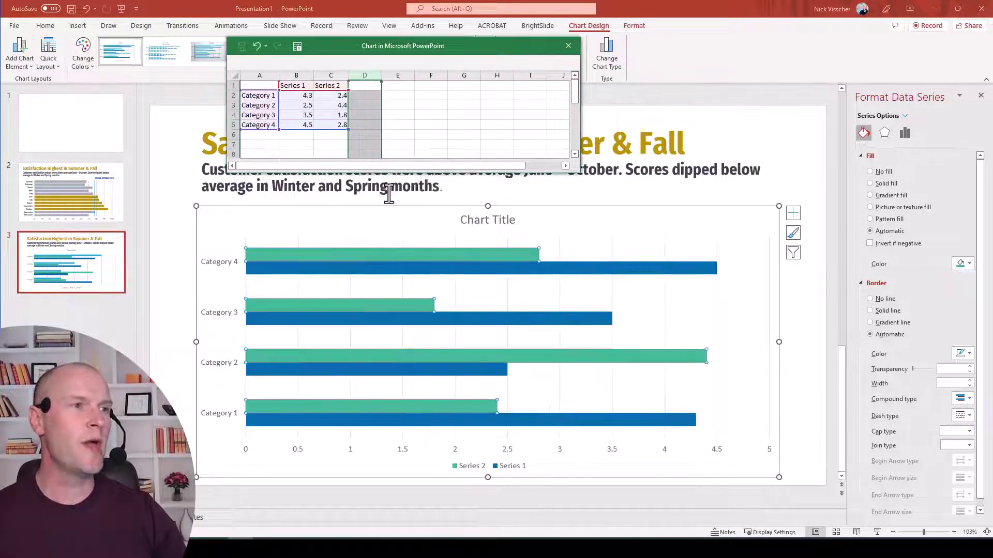
drag(575, 176, 580, 199)
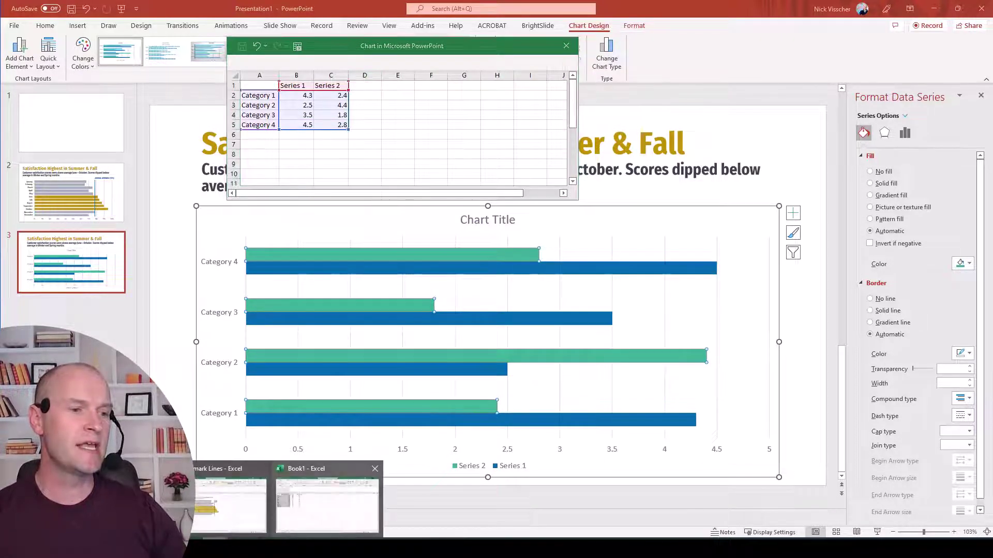
Paste the months and satisfaction scores copied from the Book1 Excel workbook into the chart data at A2, enlarging the sheet window to show all rows.
click(290, 524)
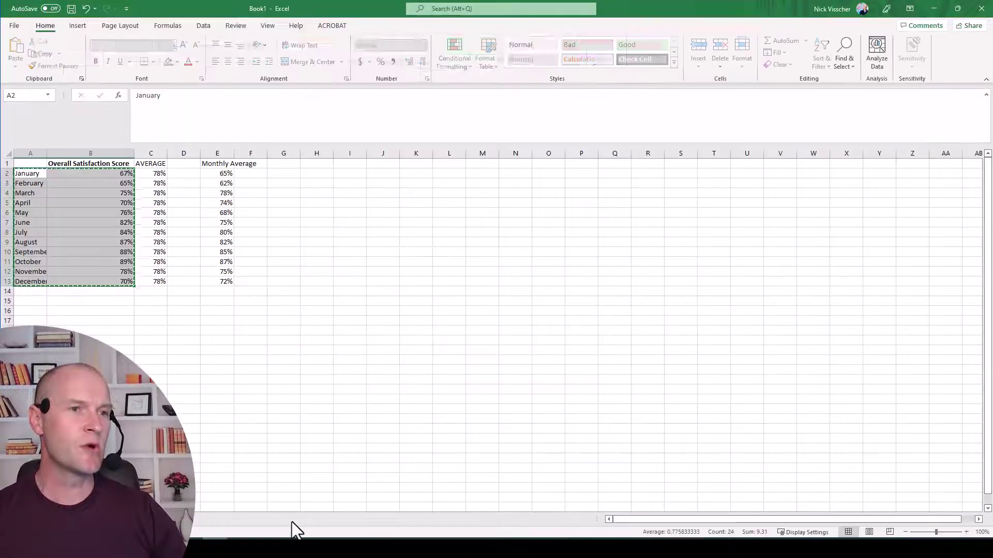
click(930, 5)
click(265, 94)
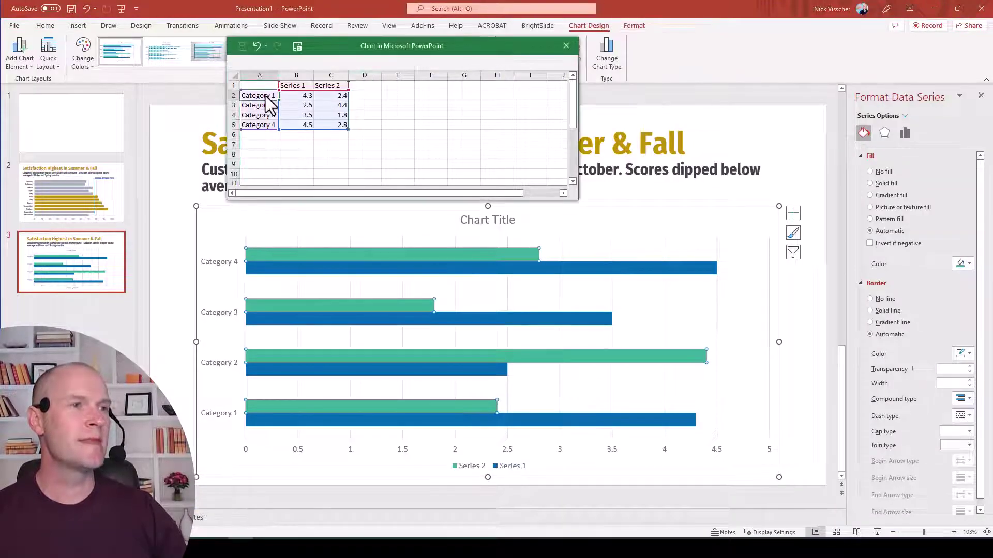
key(ctrl+v)
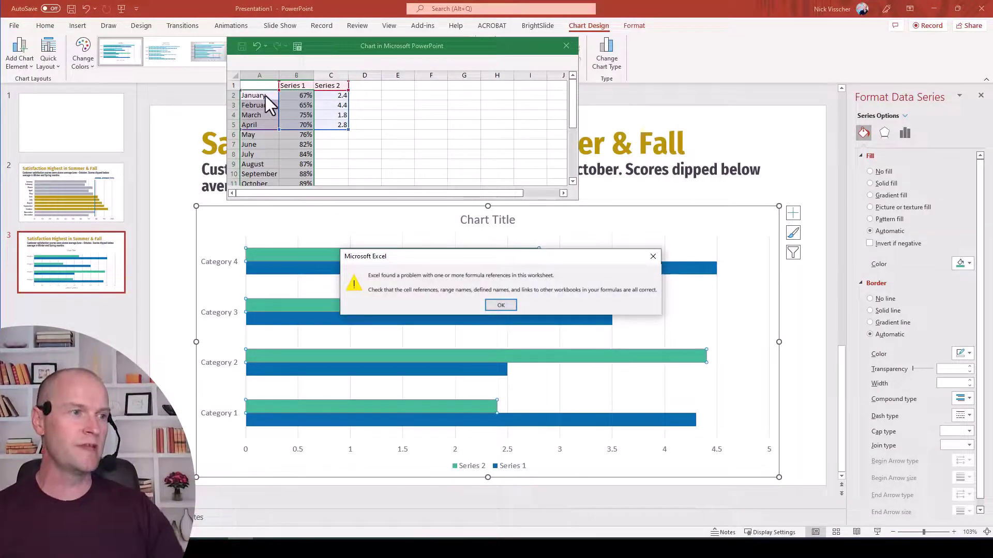
click(513, 304)
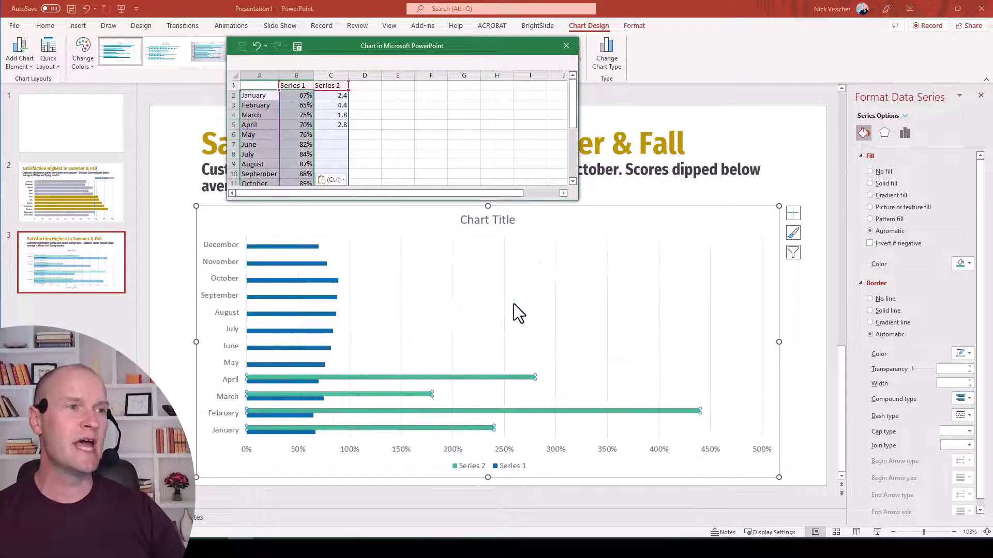
drag(577, 200, 575, 208)
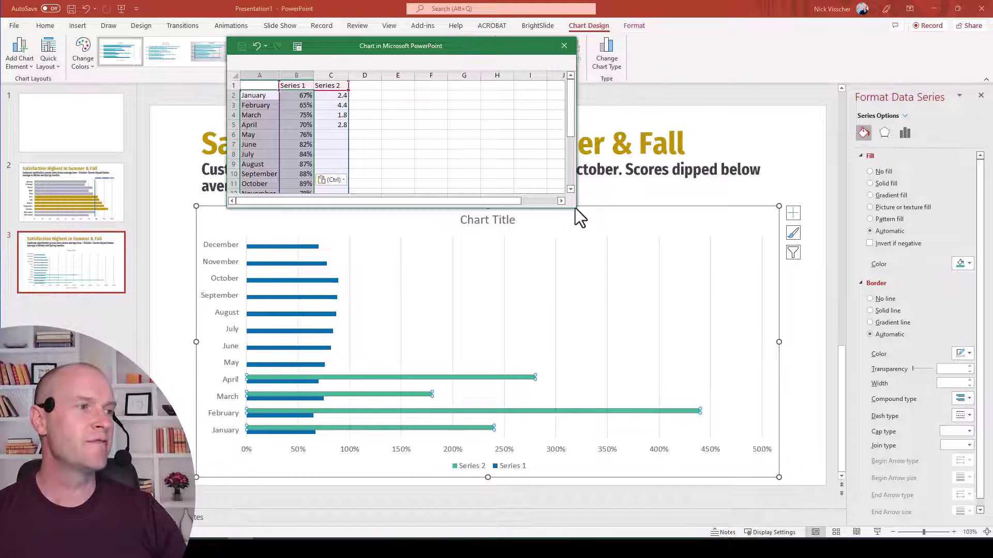
drag(575, 208, 598, 248)
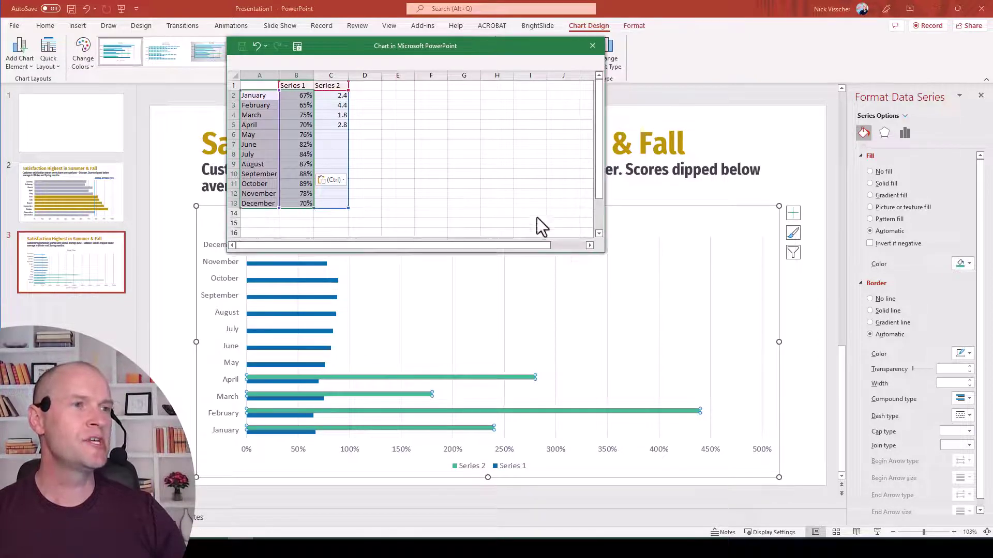
Rename the two data series headers as "Satisfaction Score" in B1 and "Annual Average" in C1.
click(299, 87)
text(Sat)
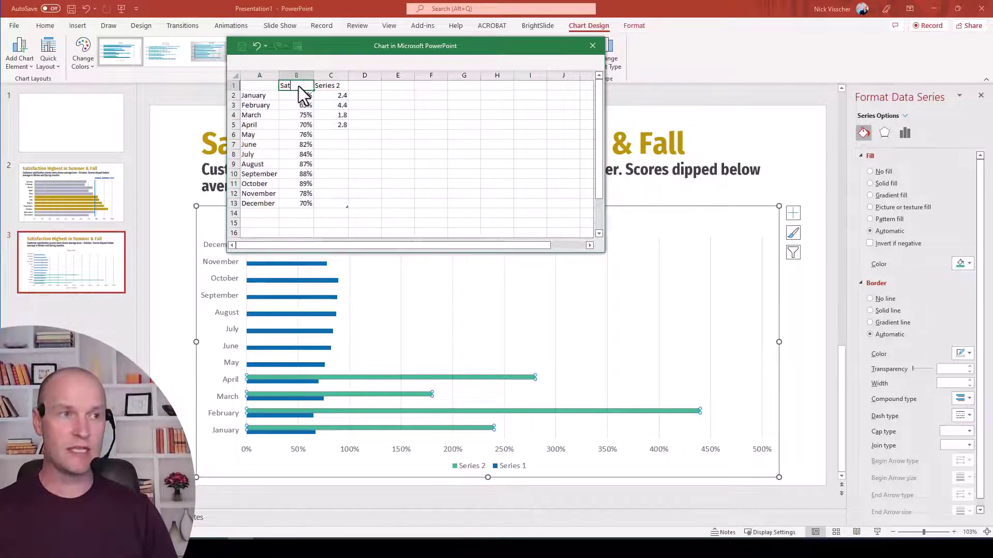
text(isfaction Score)
key(Tab)
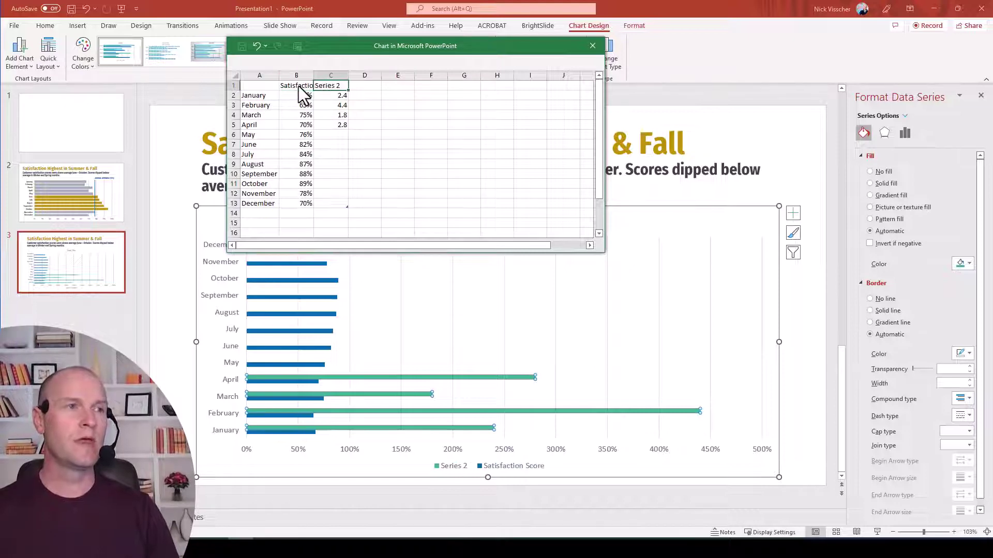
text(Annu)
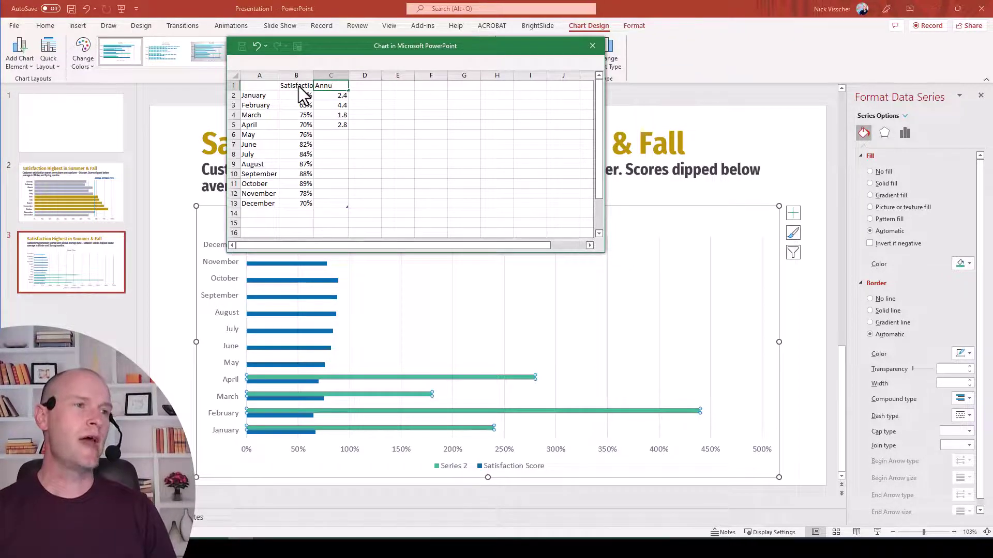
text(al Average)
key(Return)
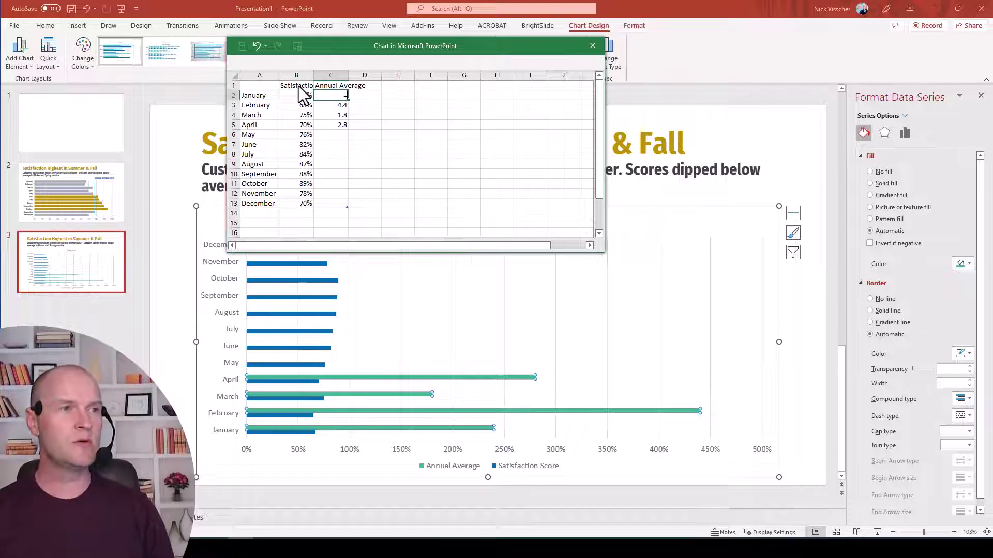
Fill the whole Annual Average column with the formula =average([Satisfaction Score]) and close the data sheet.
text(=average()
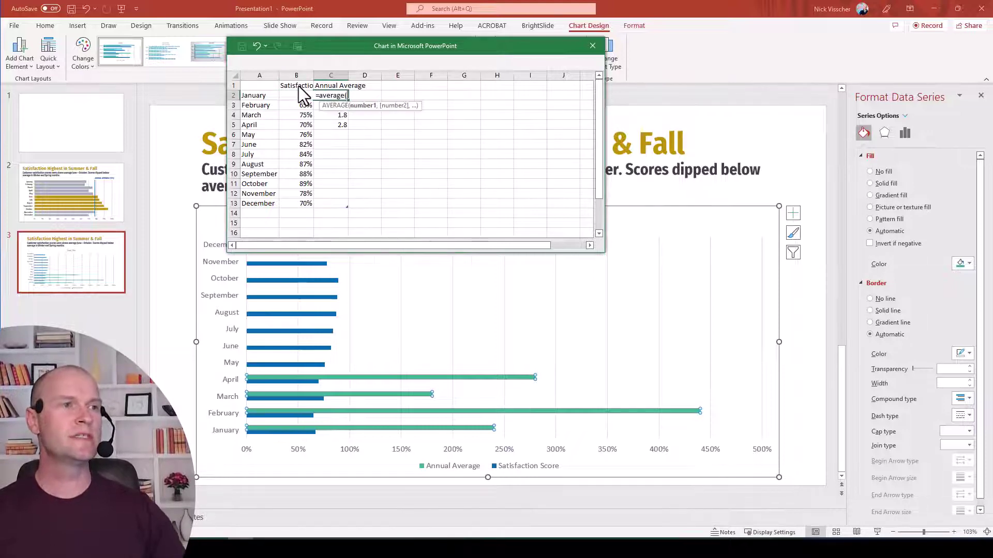
drag(292, 204, 296, 101)
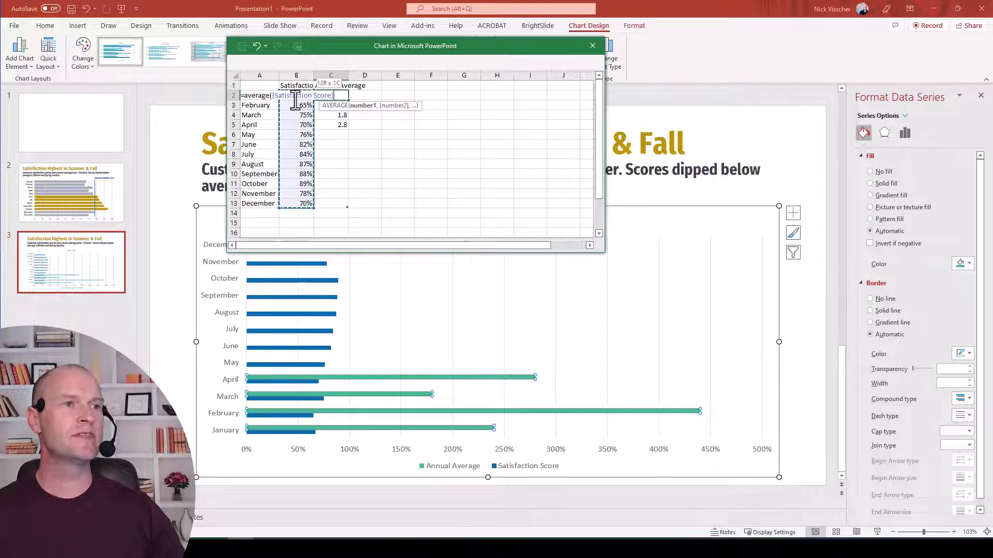
text())
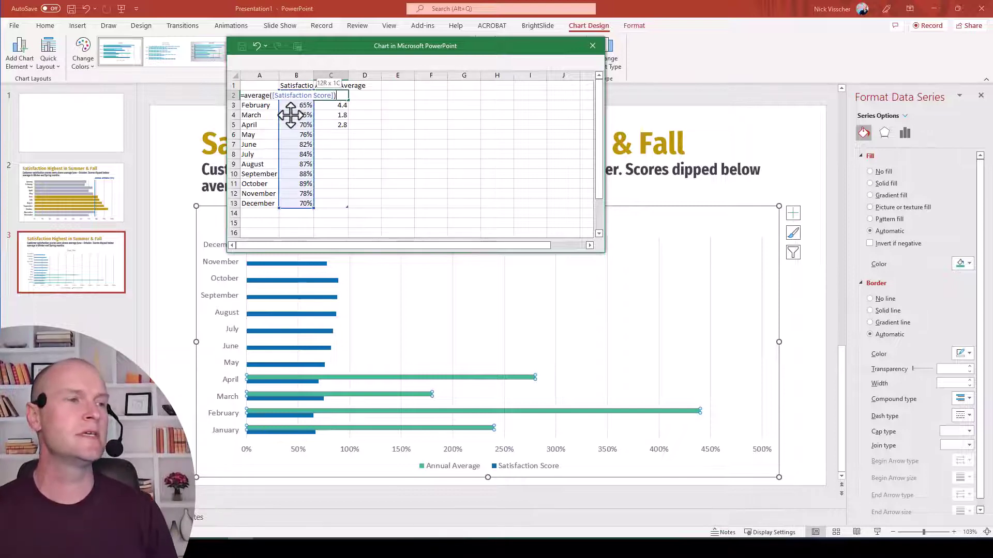
key(Return)
key(Up)
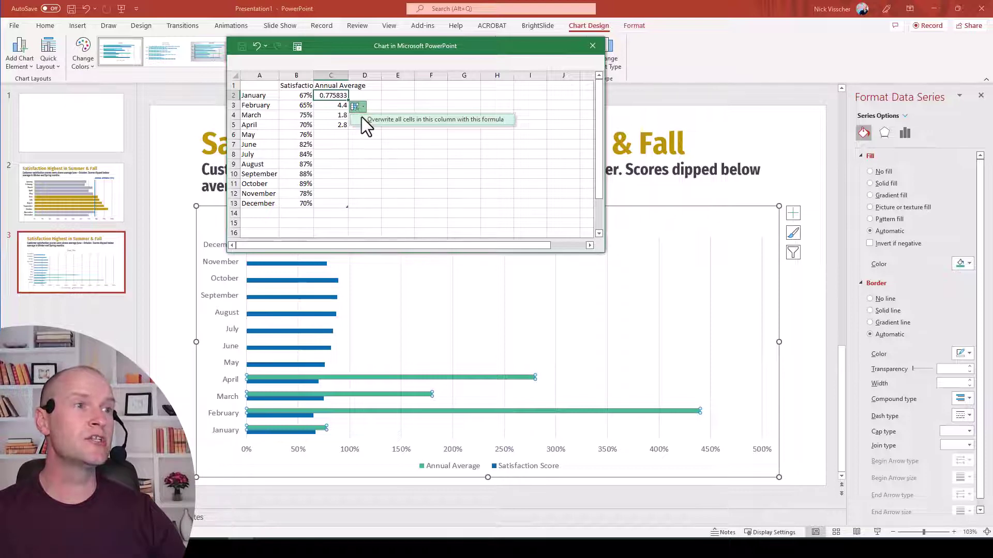
click(362, 117)
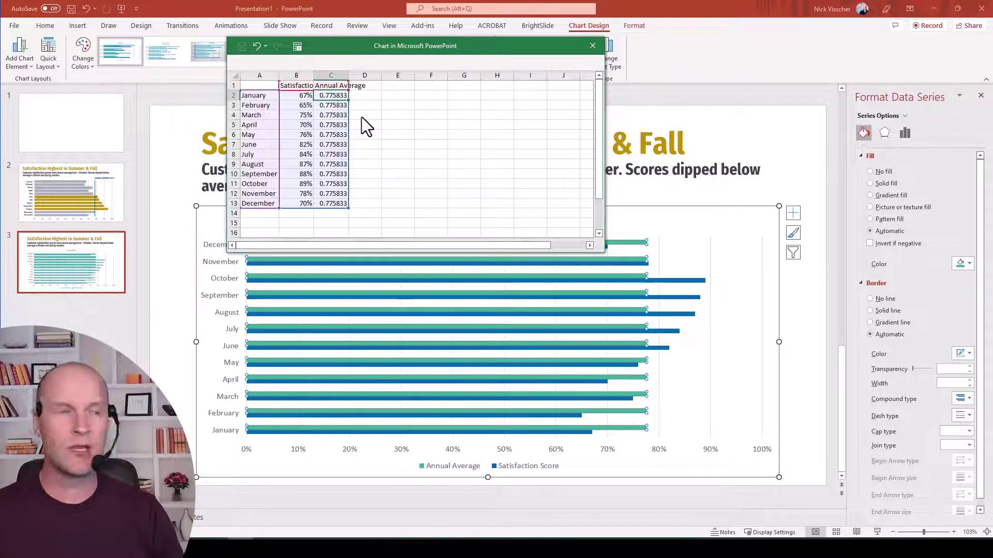
click(595, 49)
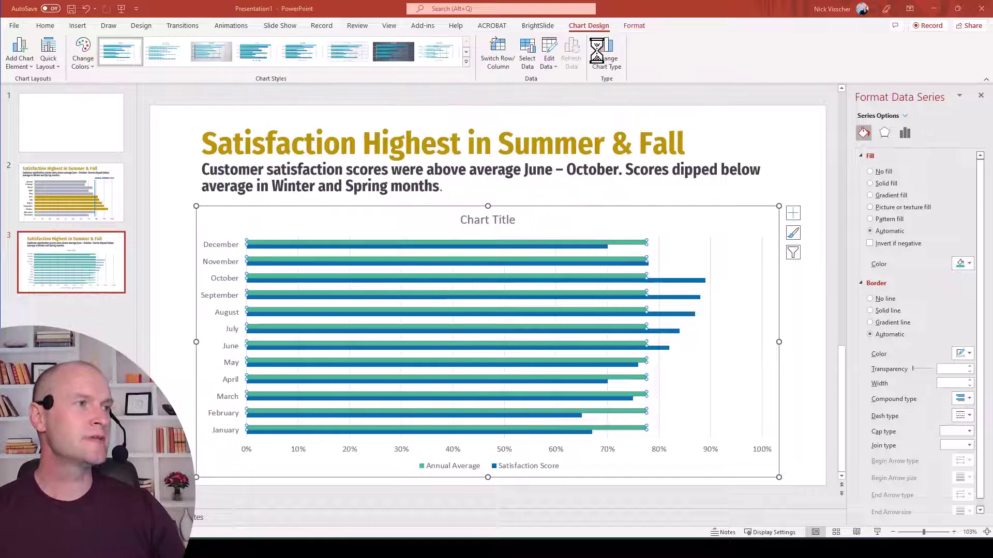
click(425, 225)
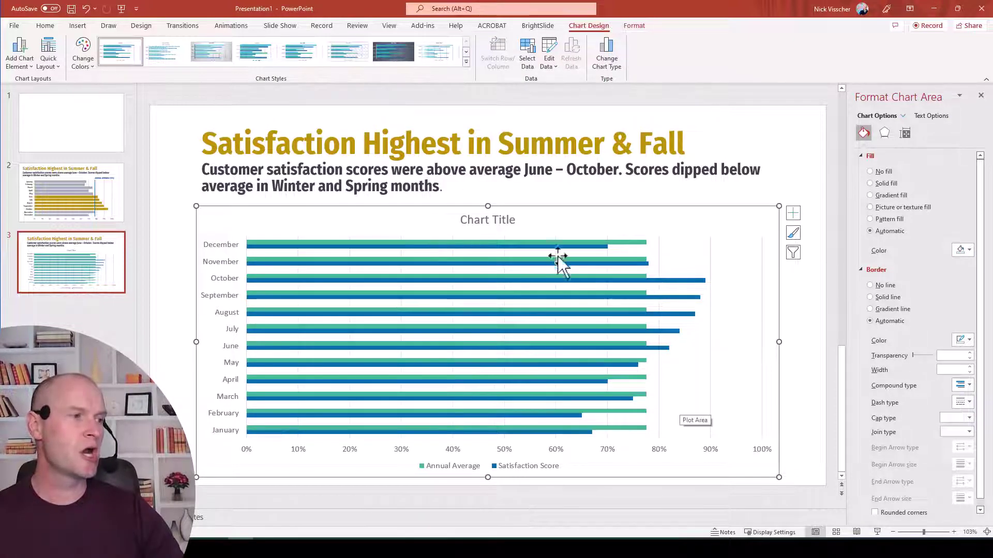
click(669, 283)
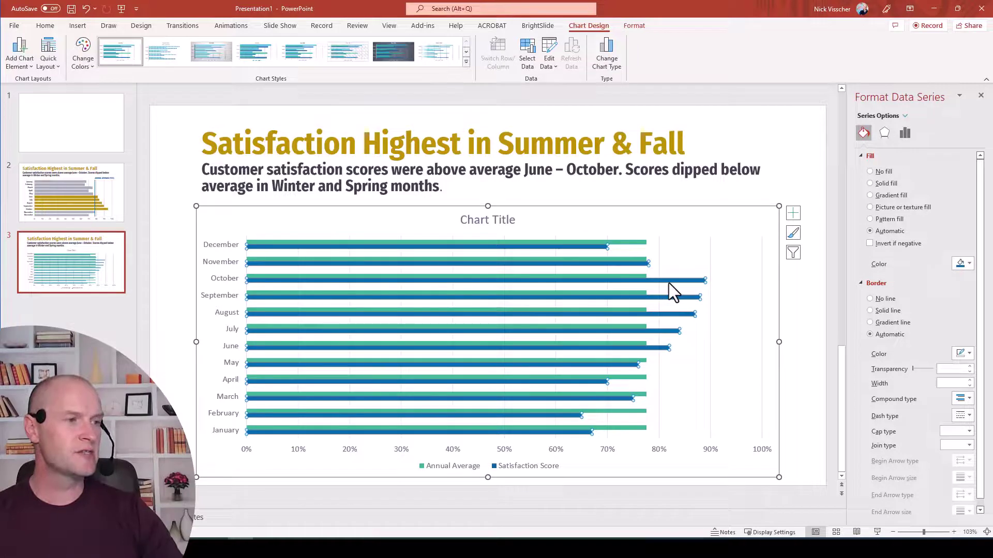
click(627, 243)
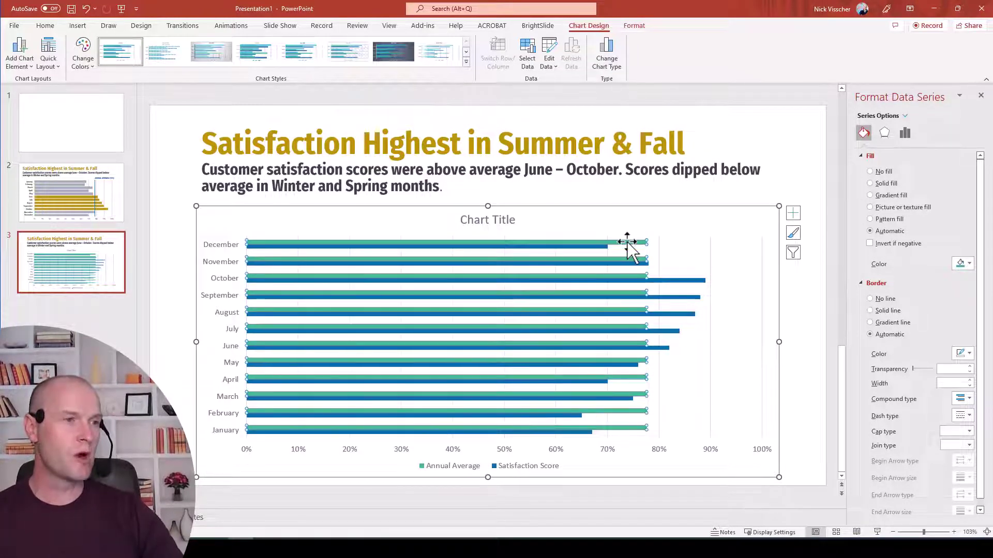
Delete the placeholder title from the bar chart.
click(463, 223)
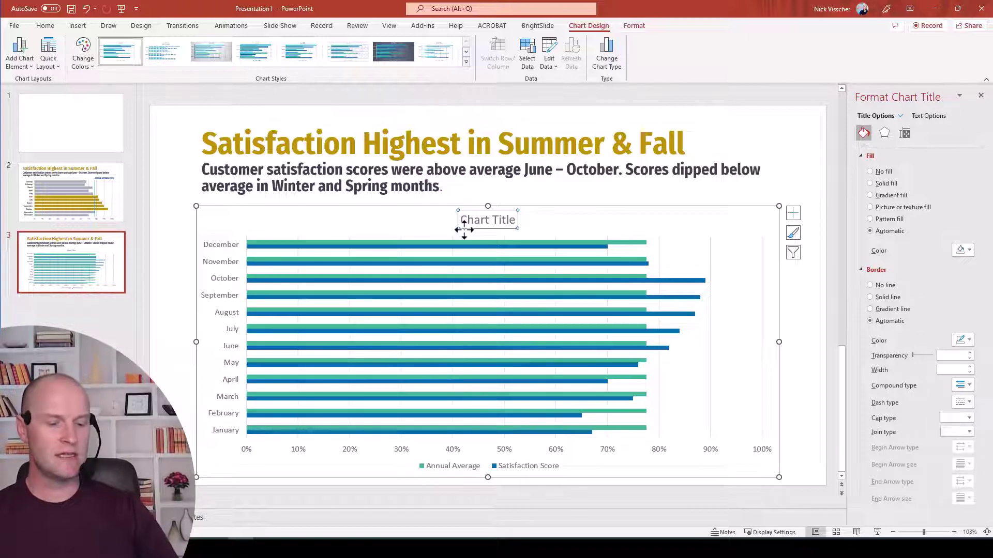
key(Delete)
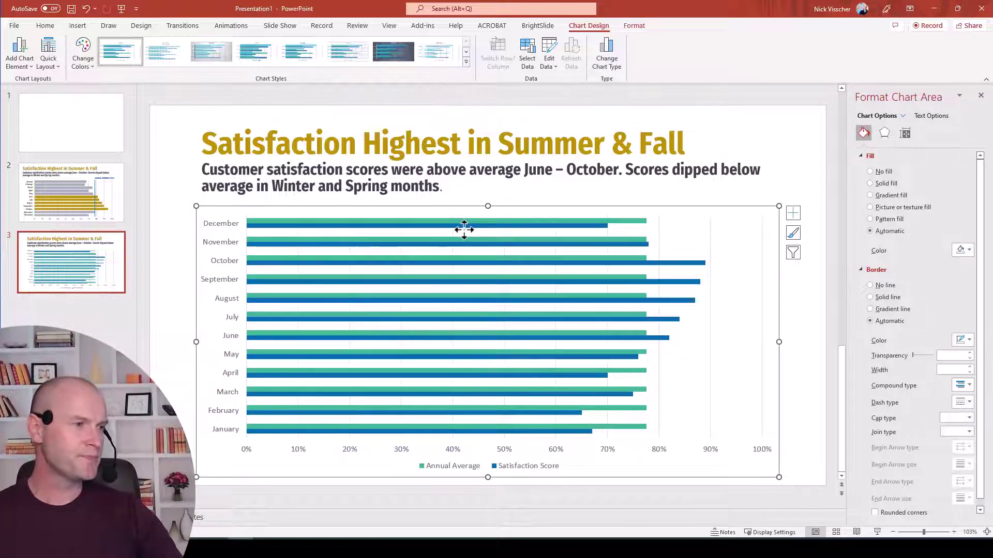
List the month categories in reverse order, with the horizontal axis crossing at the maximum category, and close the axis formatting.
mouse_move(464, 230)
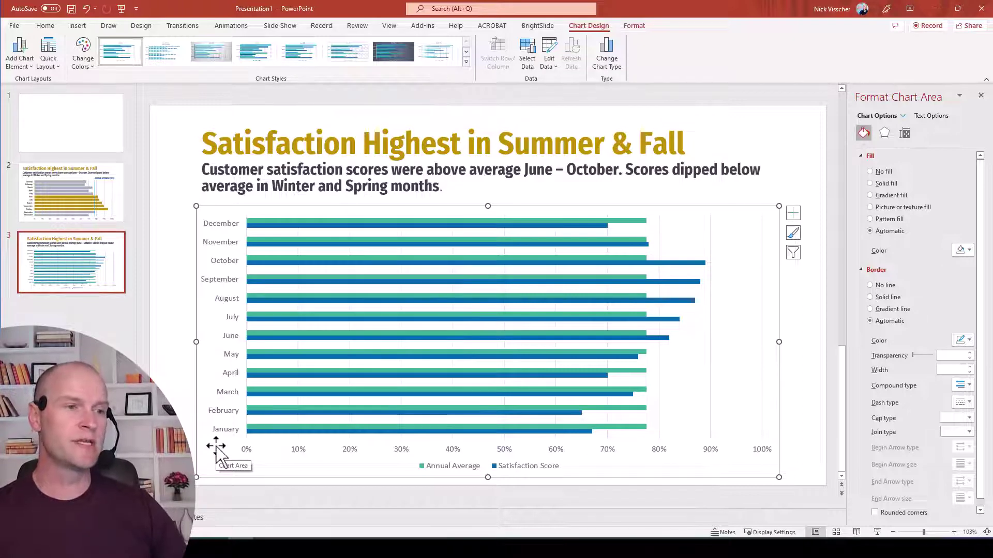
click(206, 222)
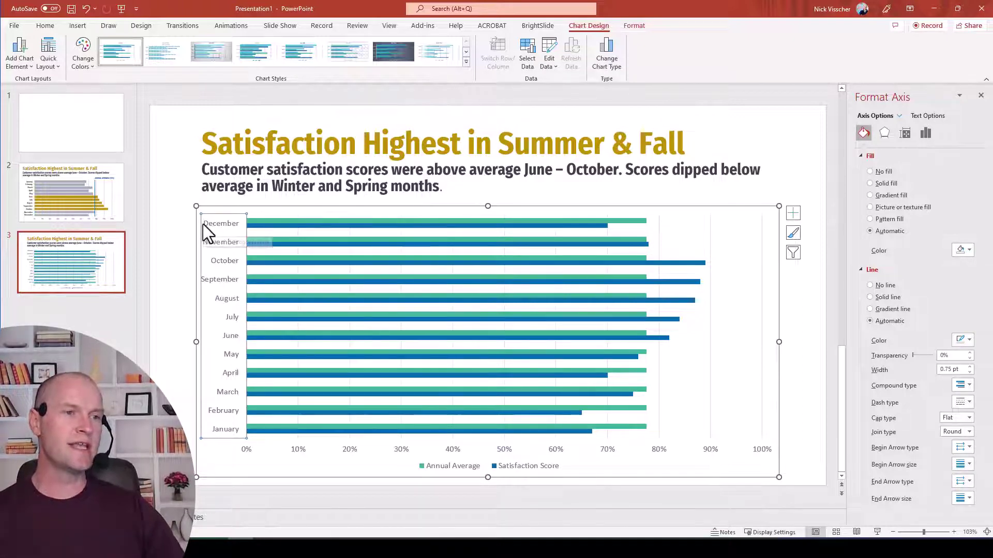
right_click(202, 224)
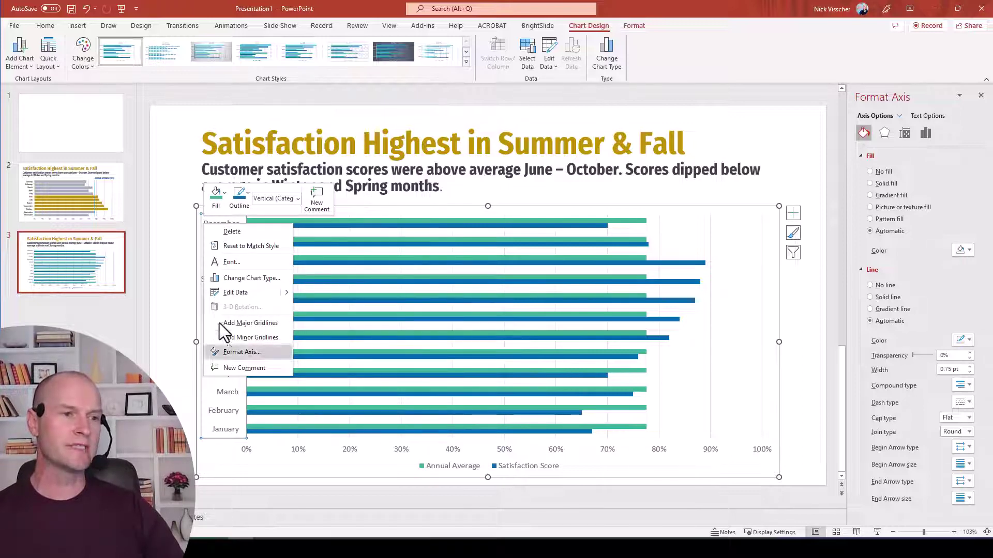
click(225, 354)
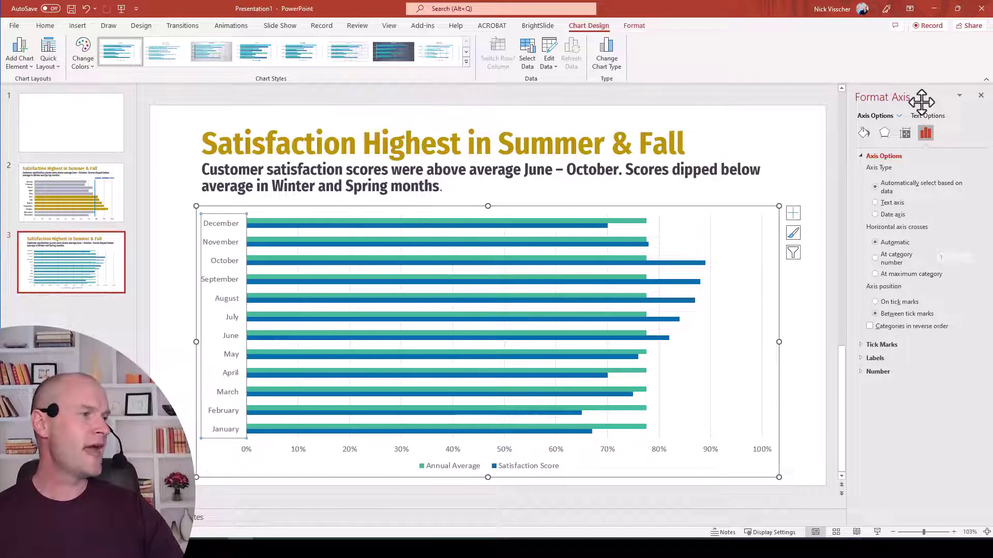
click(877, 326)
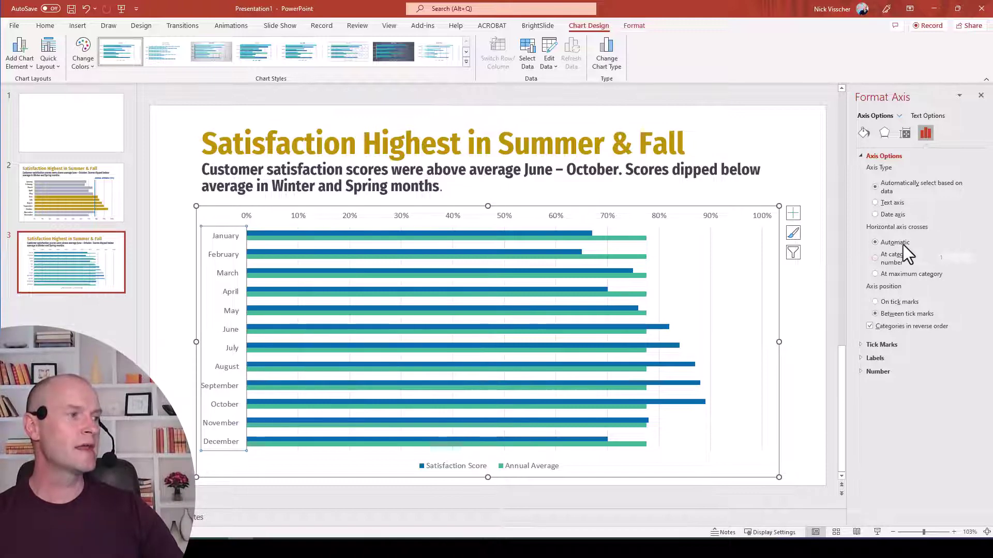
click(888, 275)
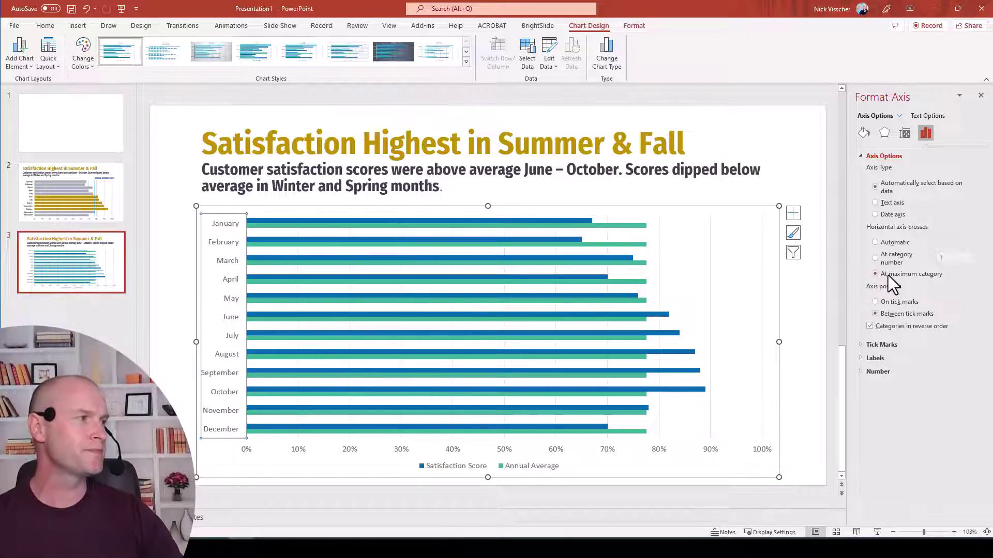
click(982, 97)
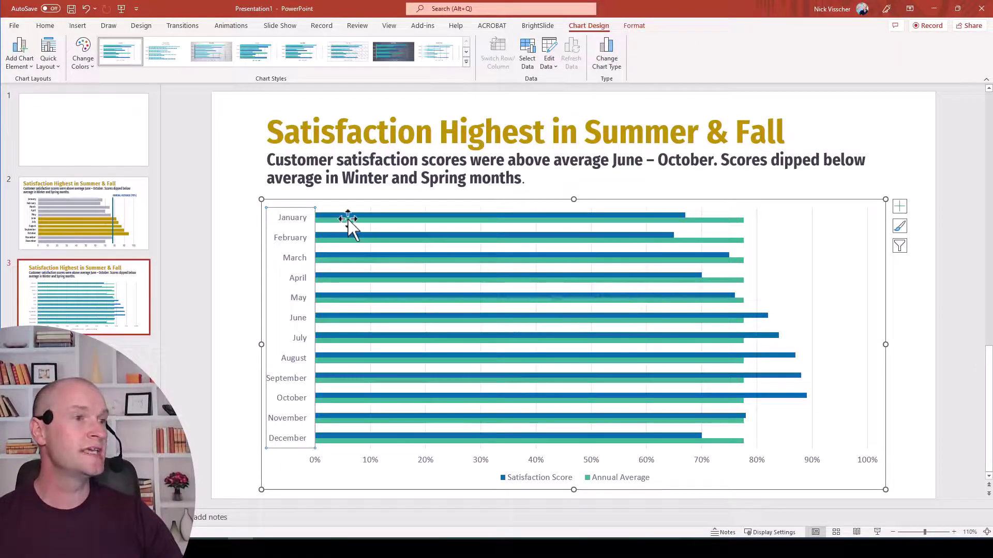
Add a linear trendline to the Annual Average series.
mouse_move(347, 219)
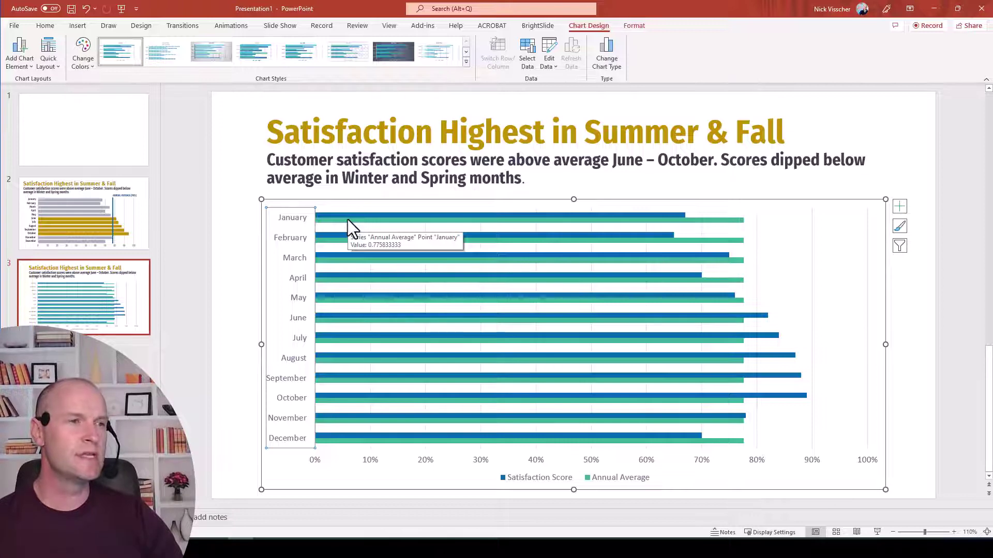
click(348, 220)
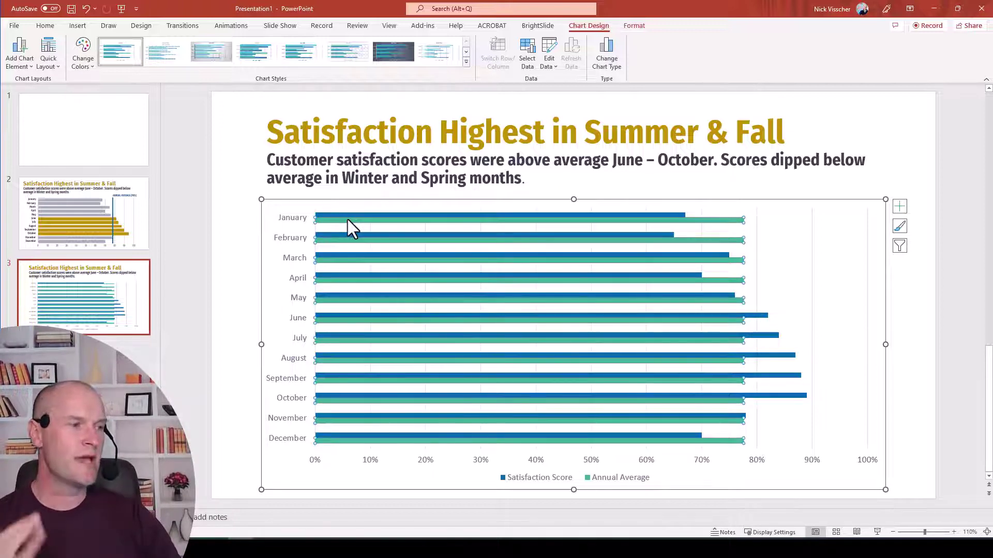
right_click(618, 222)
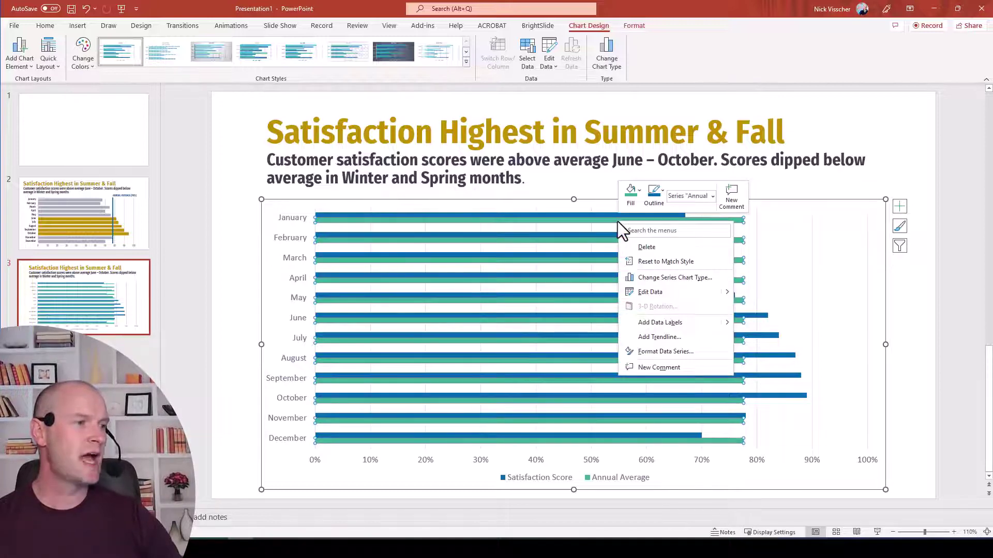
click(628, 340)
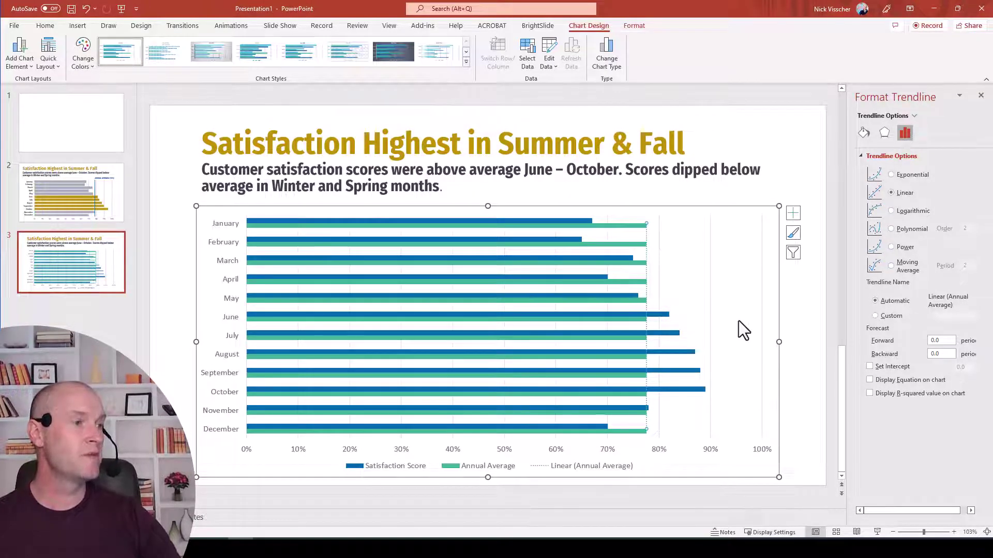
Format the Annual Average trendline as a solid blue line with a width of 3 pt.
click(863, 139)
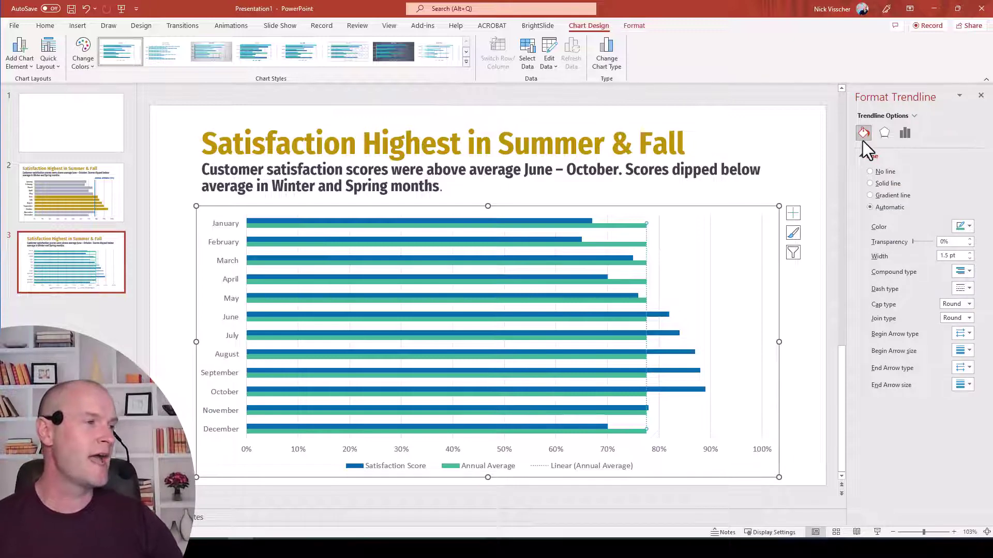
click(964, 288)
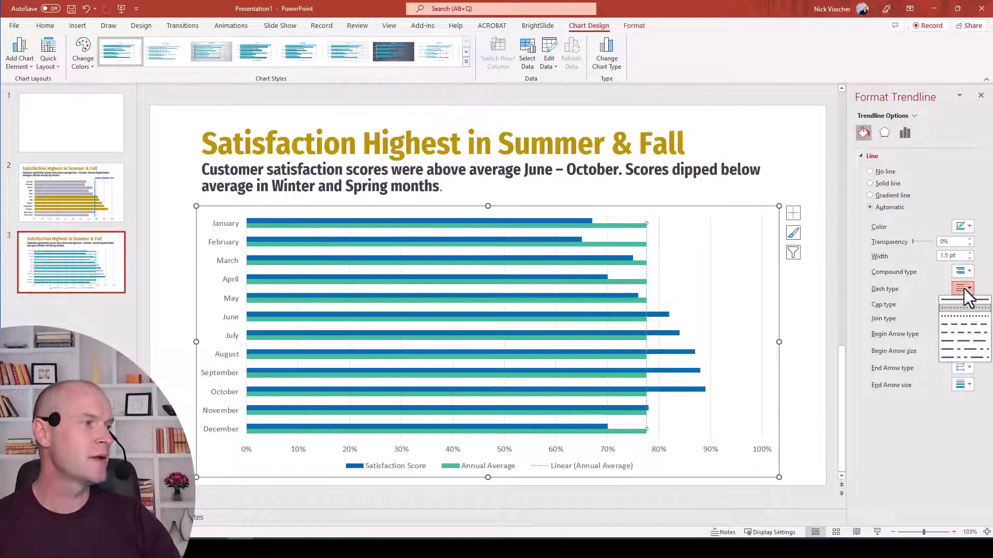
click(958, 300)
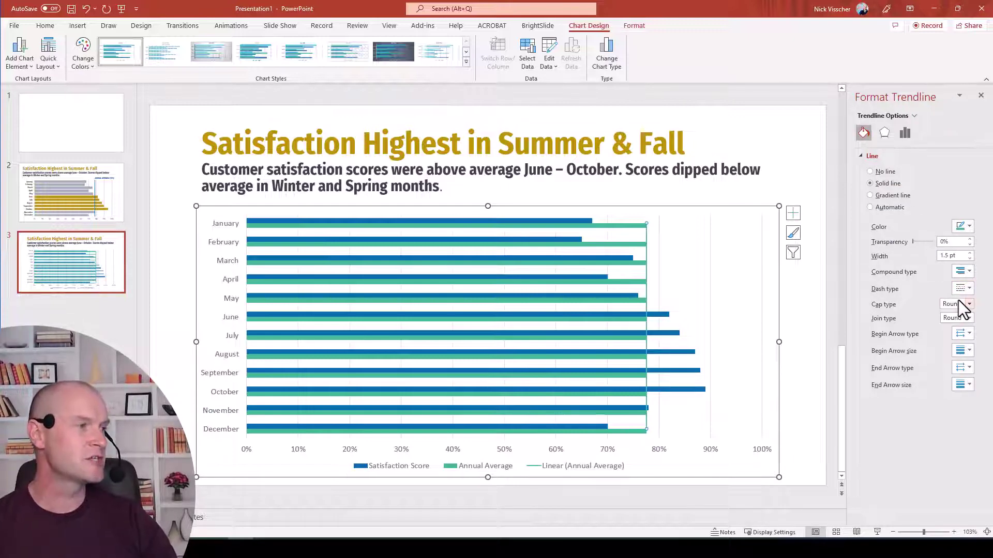
click(969, 253)
click(969, 253)
click(970, 253)
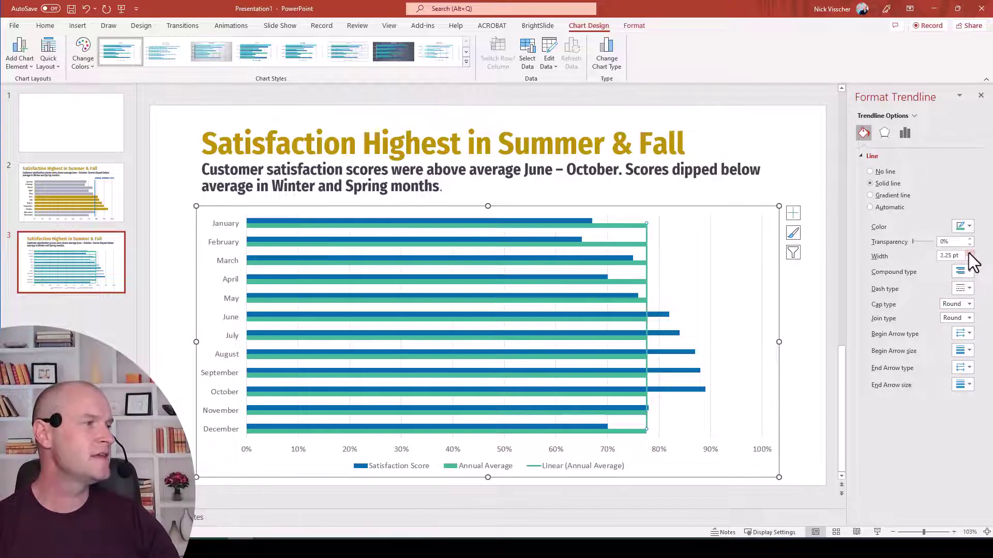
click(969, 253)
click(970, 253)
click(969, 253)
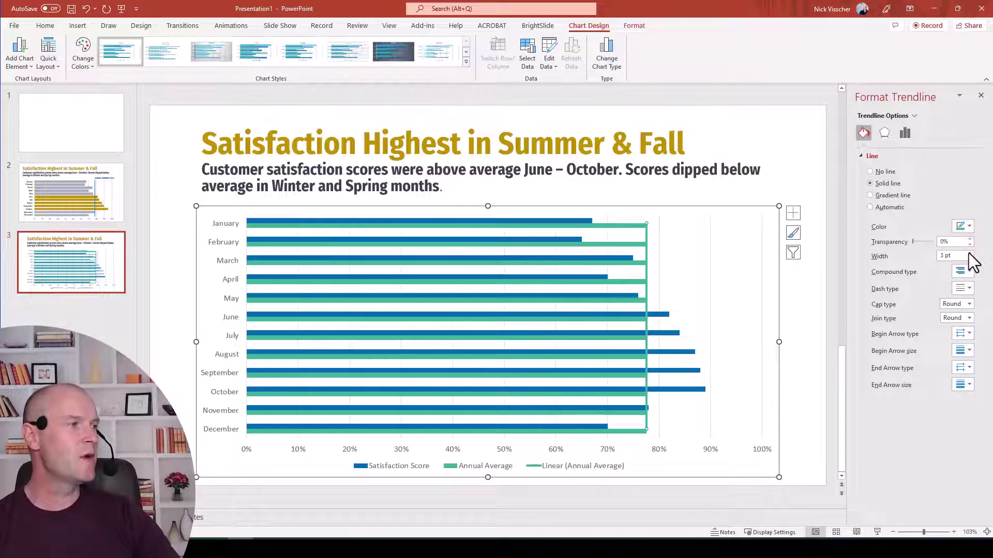
click(967, 228)
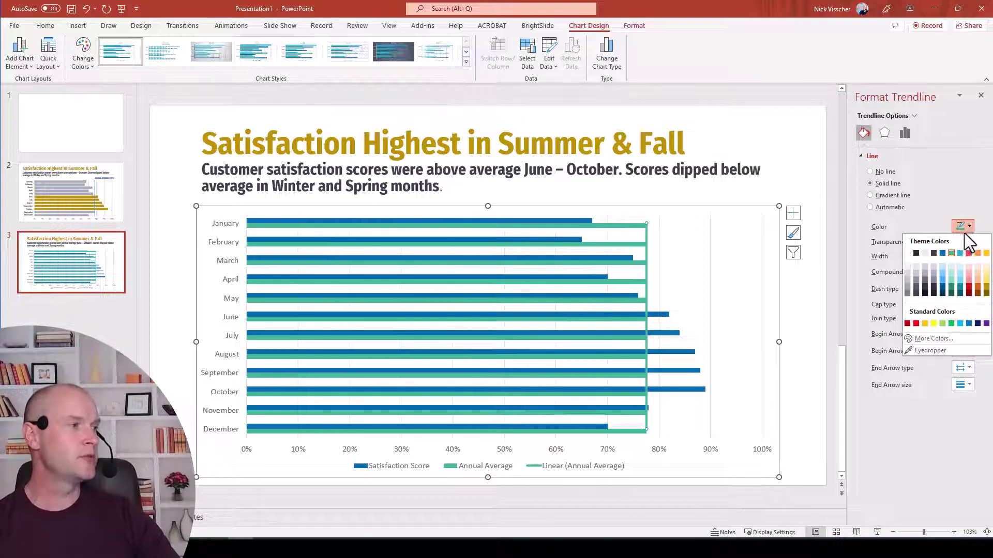
click(942, 253)
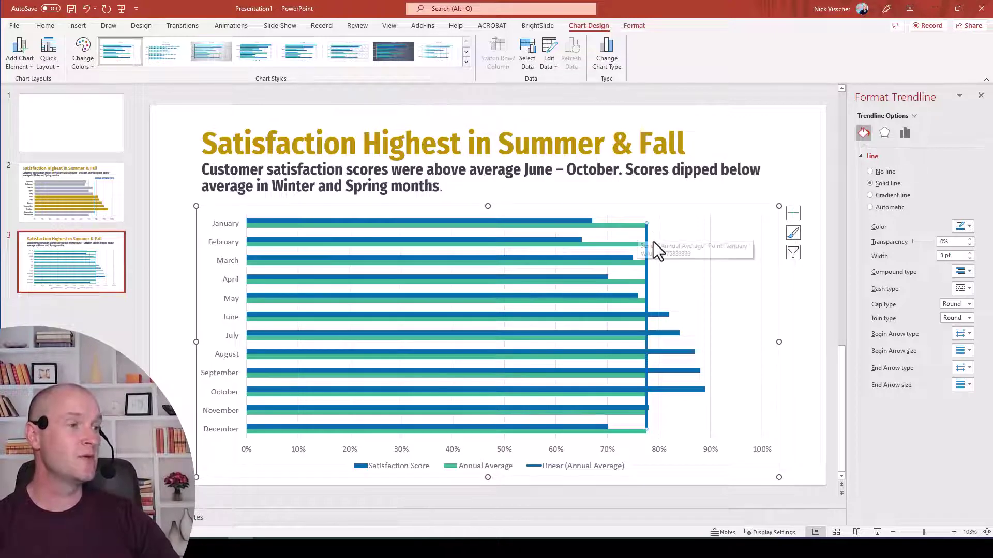
Set the Annual Average bars to no fill so that only their trendline shows.
click(601, 225)
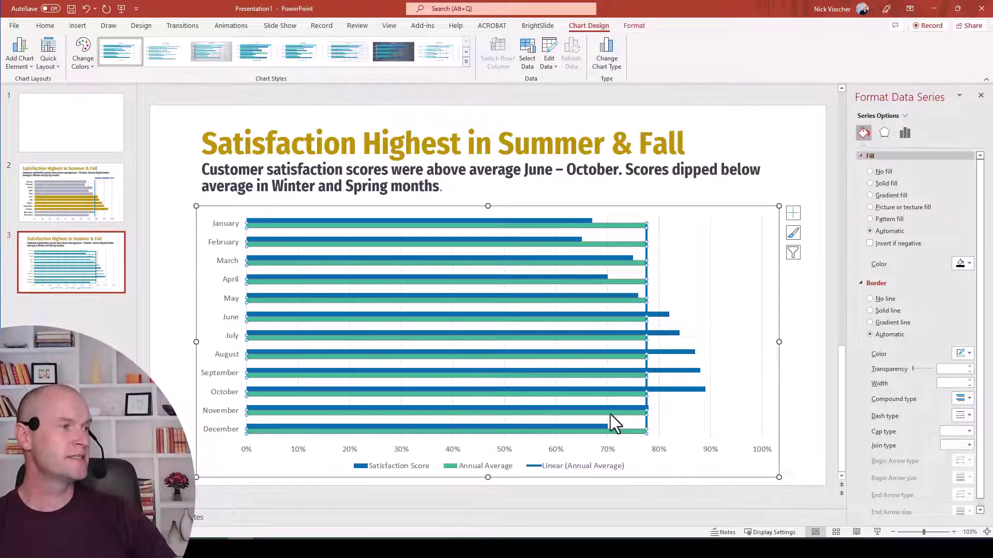
click(879, 172)
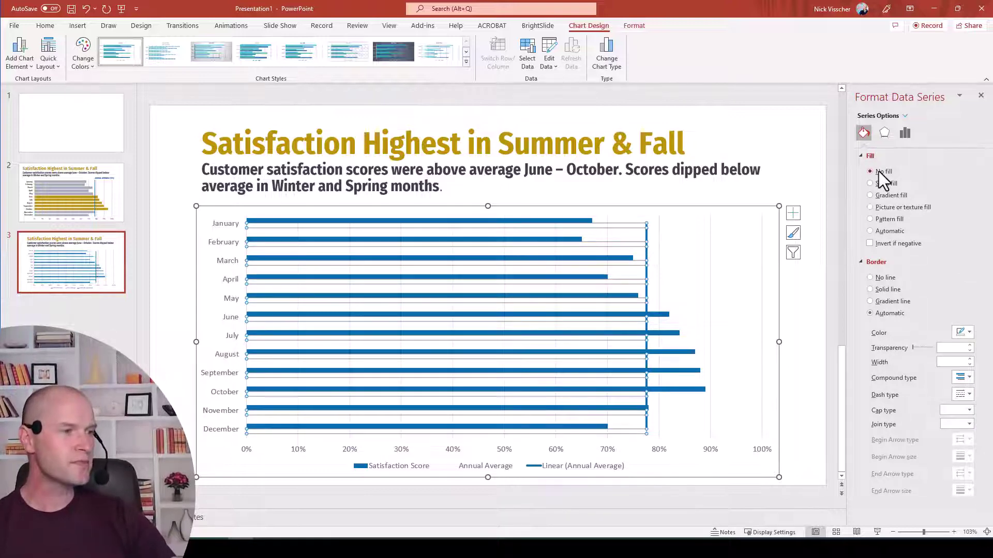
click(795, 302)
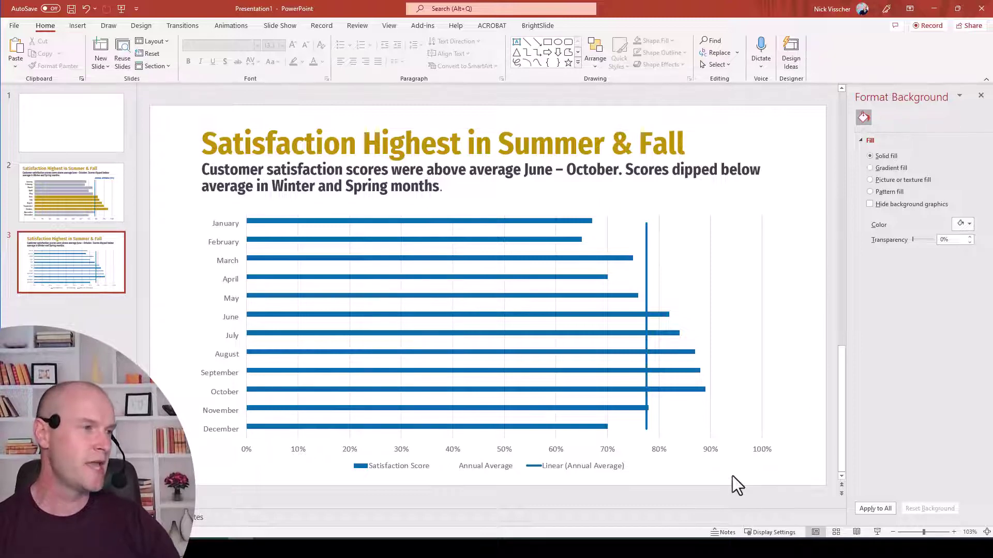
Give the Satisfaction Score bars a solid gray fill.
click(322, 220)
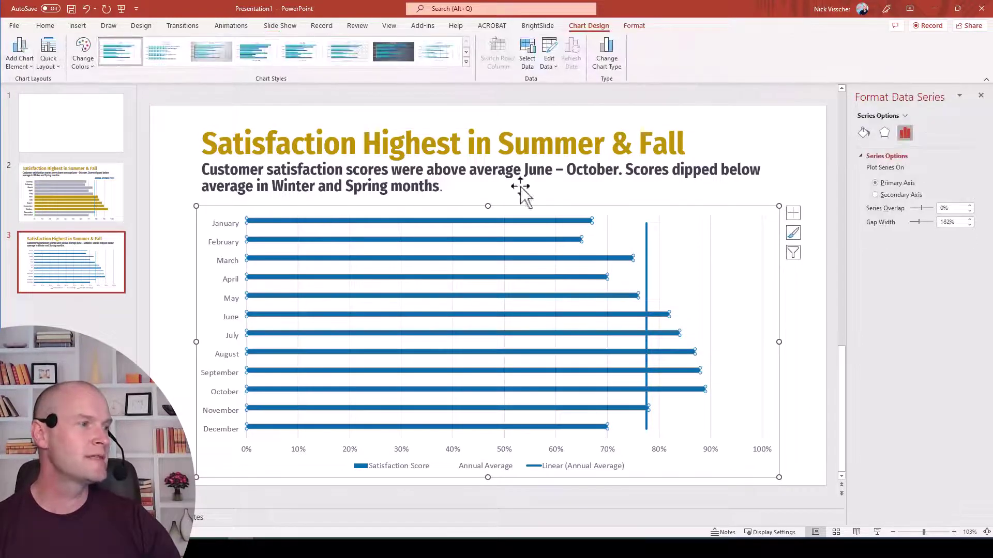
click(864, 133)
click(870, 184)
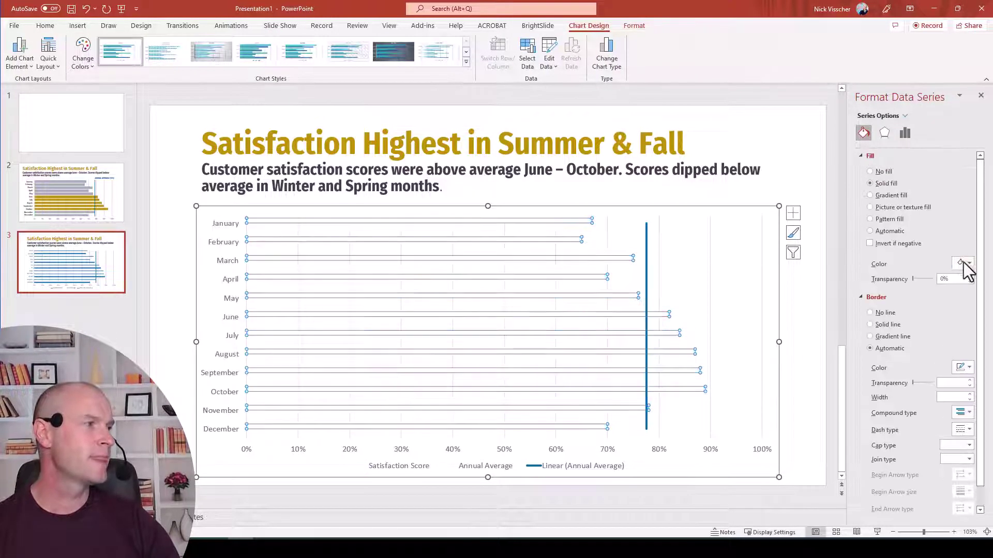
click(964, 262)
click(908, 319)
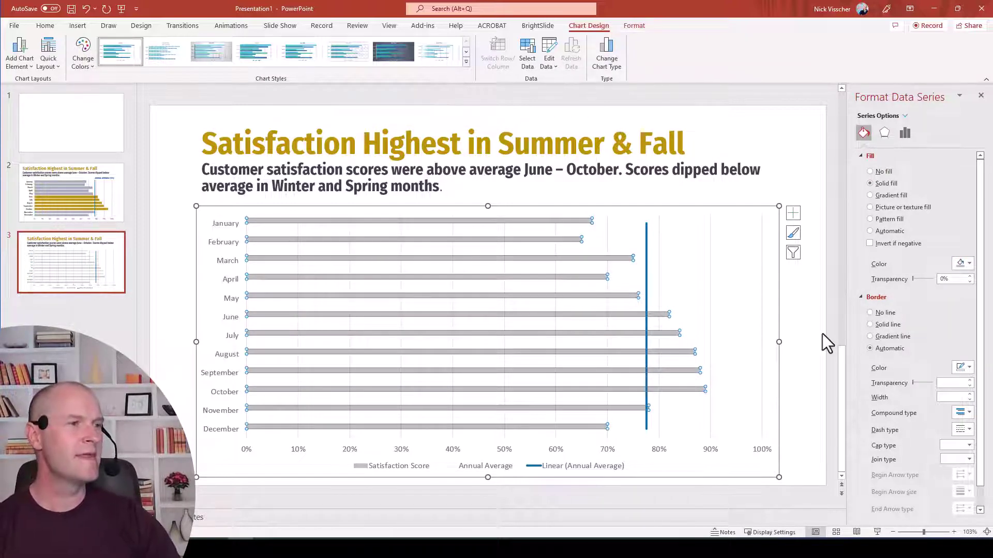
Set the gap width of the Satisfaction Score bars to 50%.
click(905, 133)
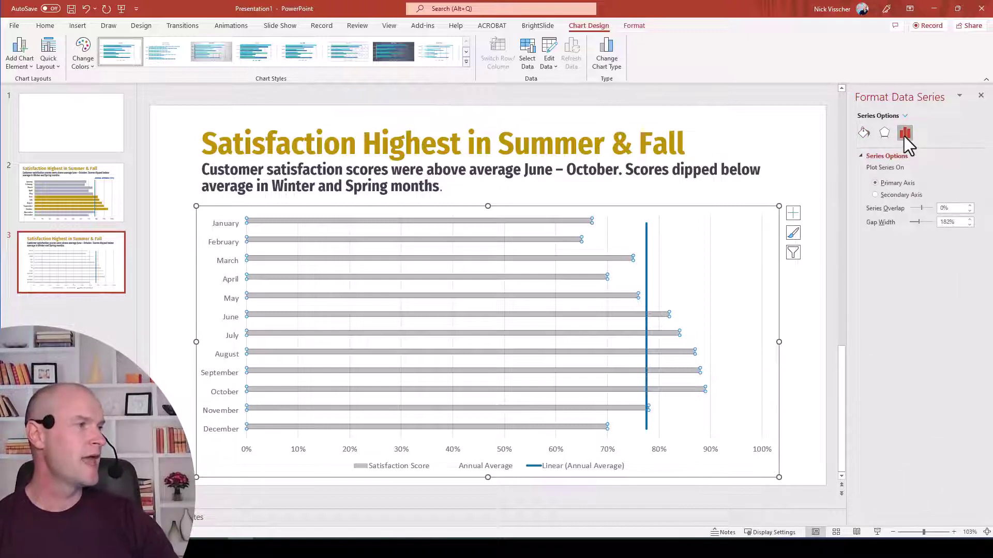
click(956, 222)
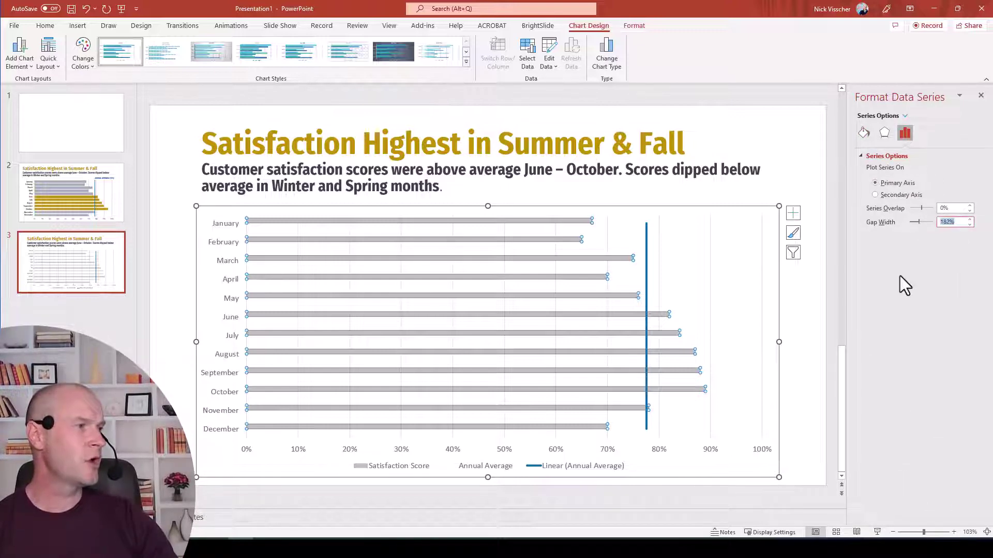
text(50)
key(Return)
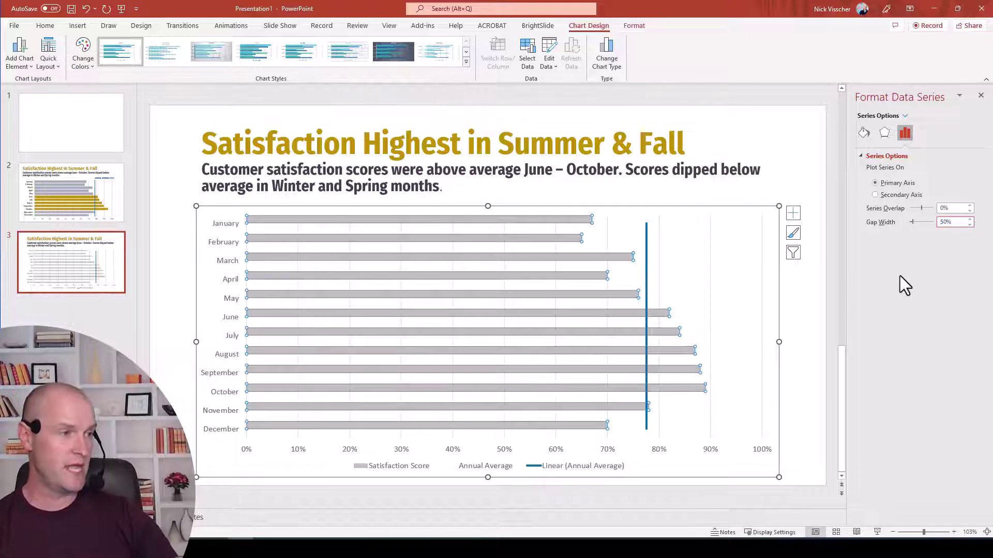
click(786, 325)
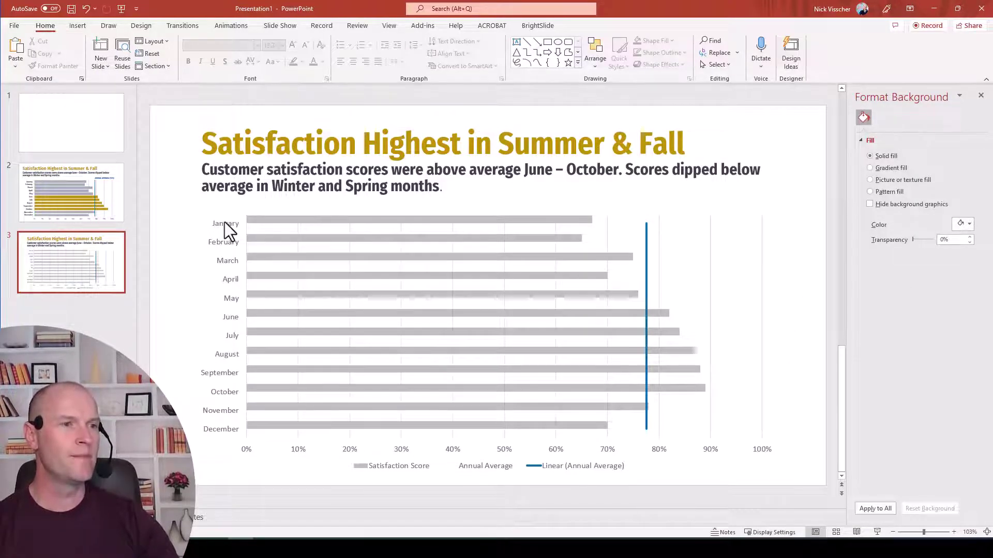
Set the series overlap of the Annual Average bars to 100% so both series align with the month labels.
mouse_move(225, 222)
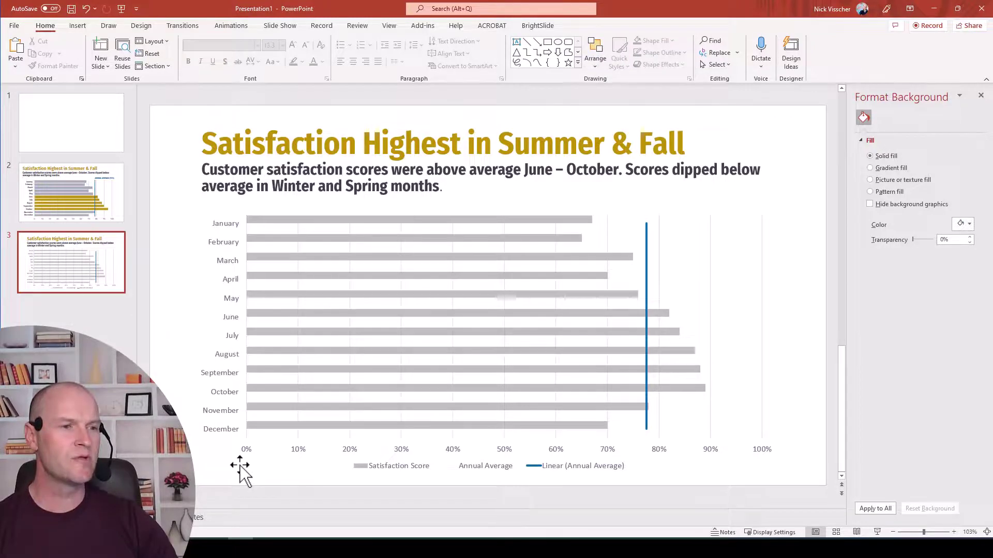
click(252, 228)
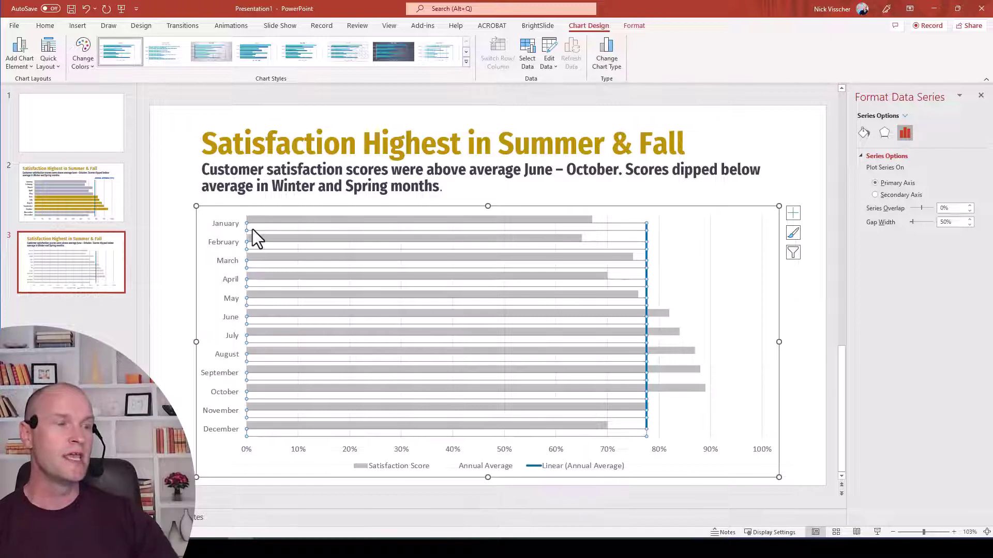
mouse_move(636, 230)
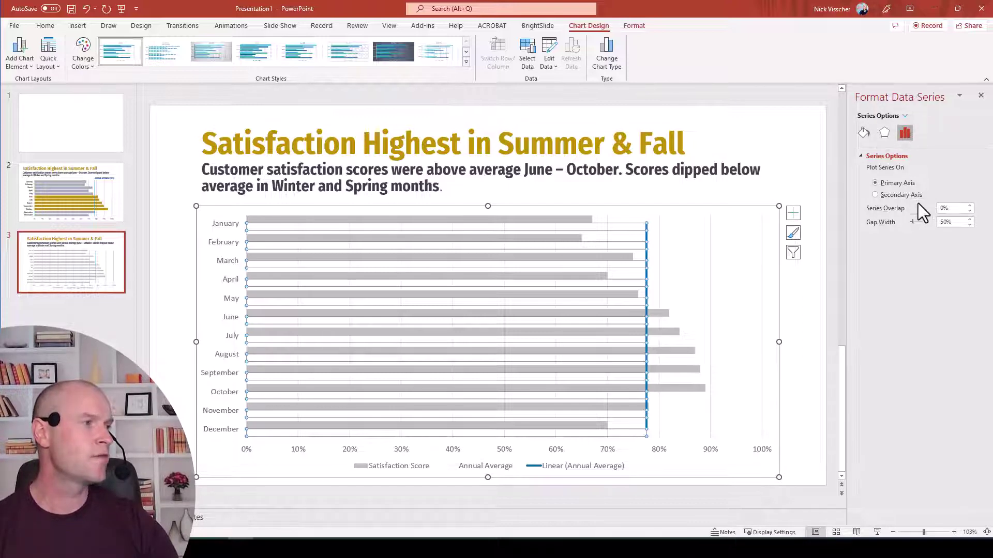
drag(934, 211, 934, 211)
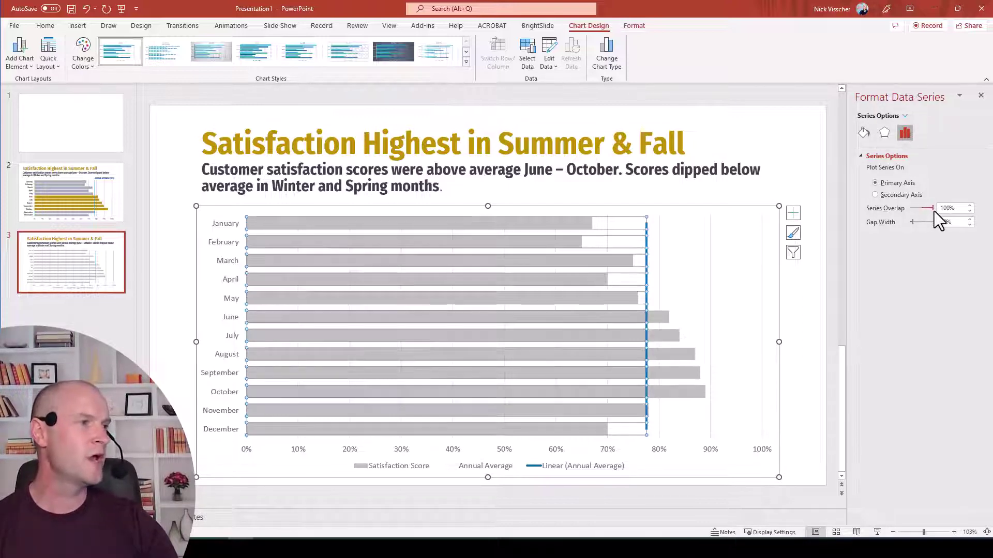
click(799, 317)
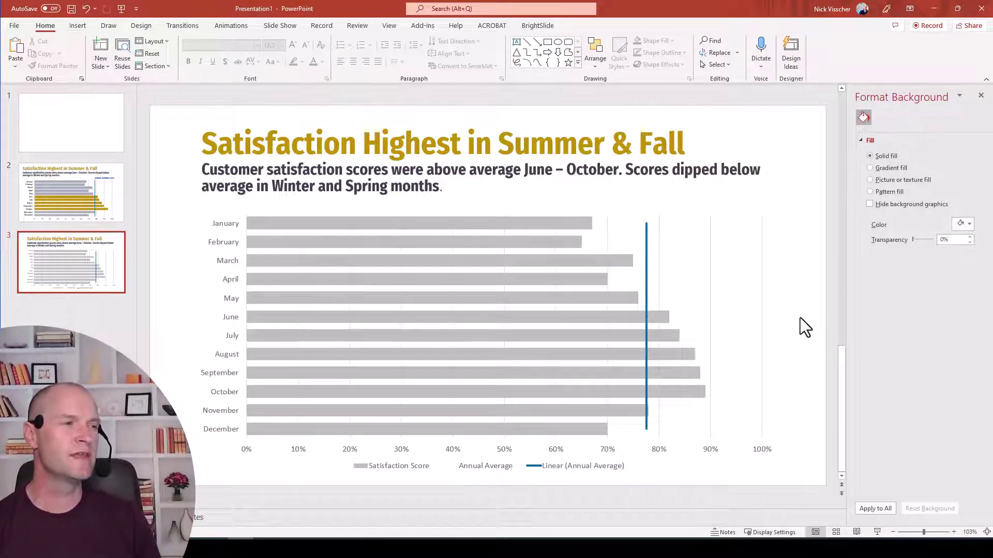
Extend the Annual Average trendline by 0.5 periods both forward and backward.
click(645, 230)
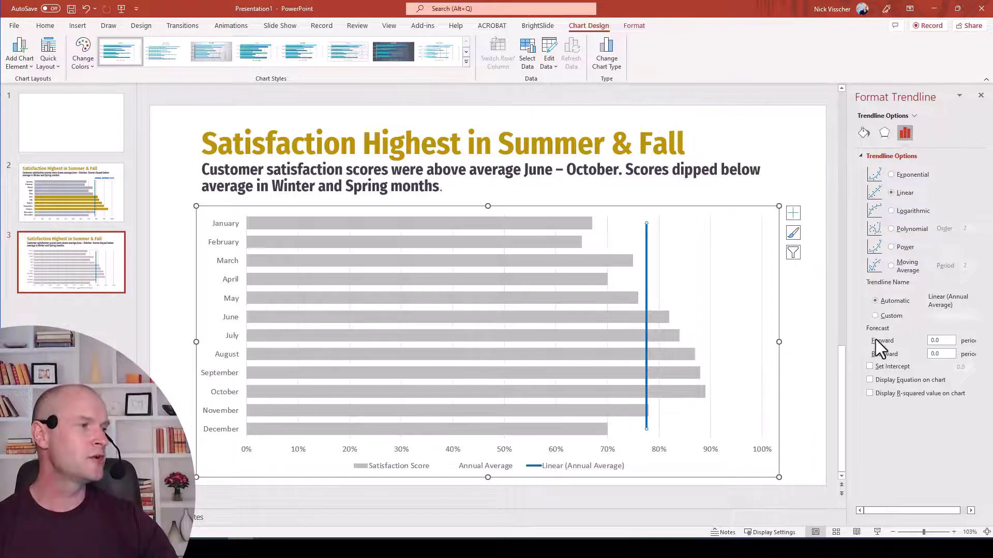
click(942, 341)
text(0)
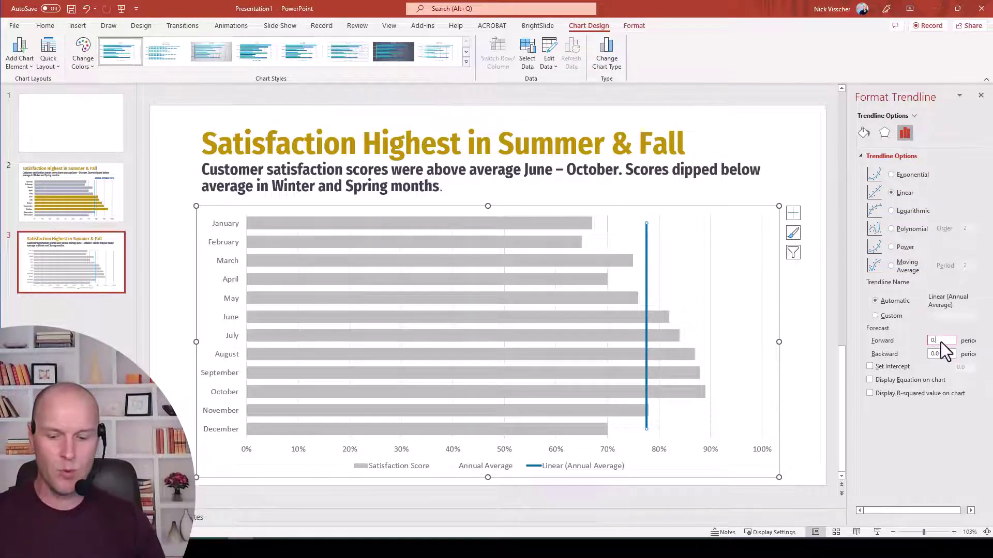
text(.5)
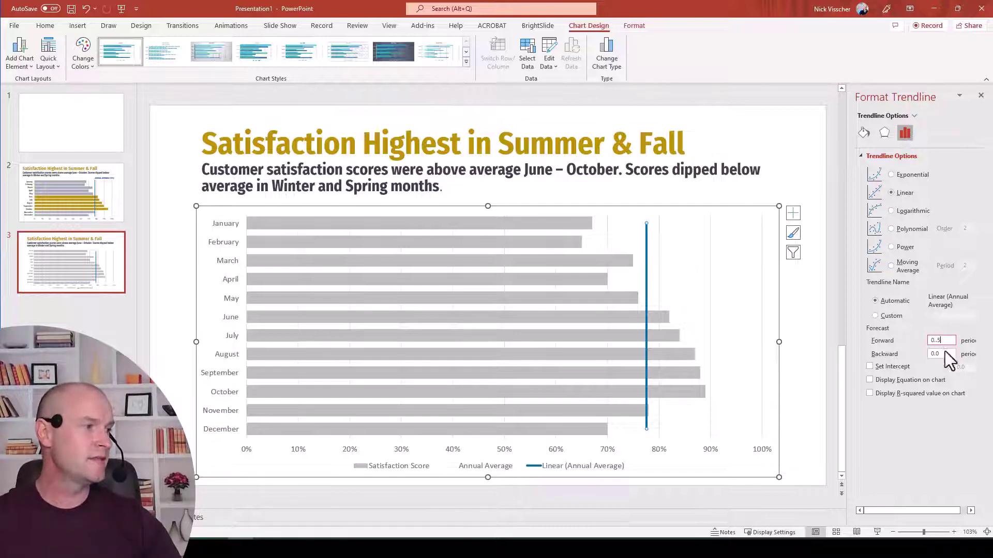
click(946, 355)
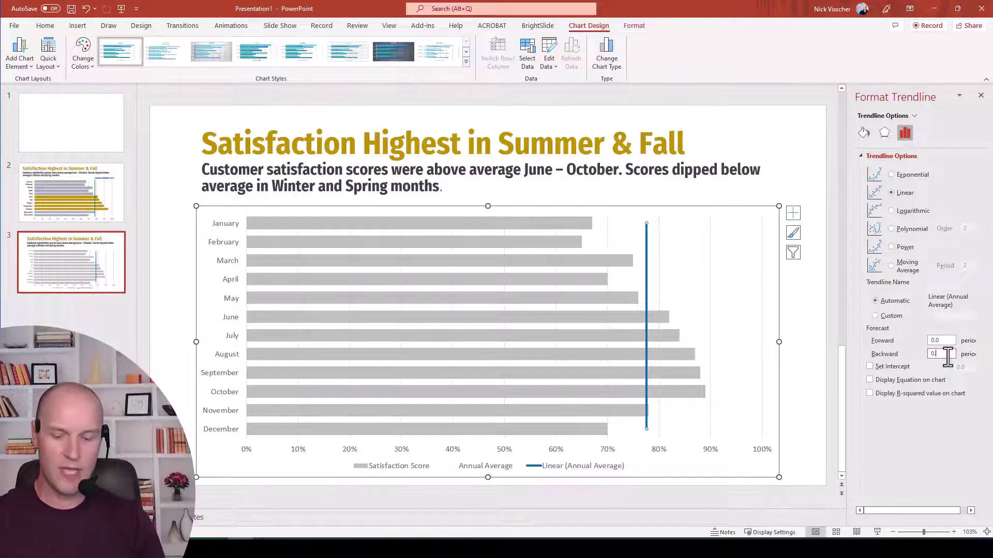
text(0.5)
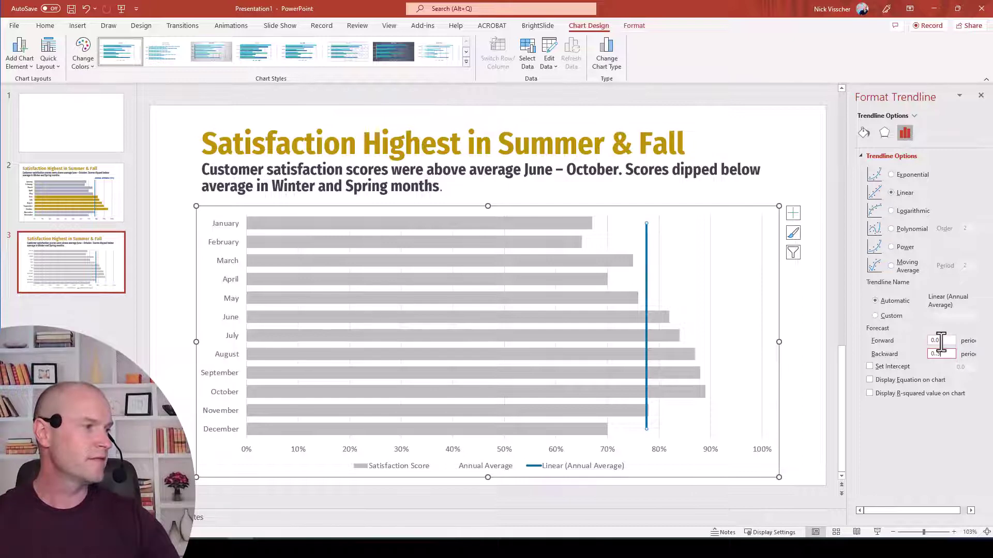
click(941, 342)
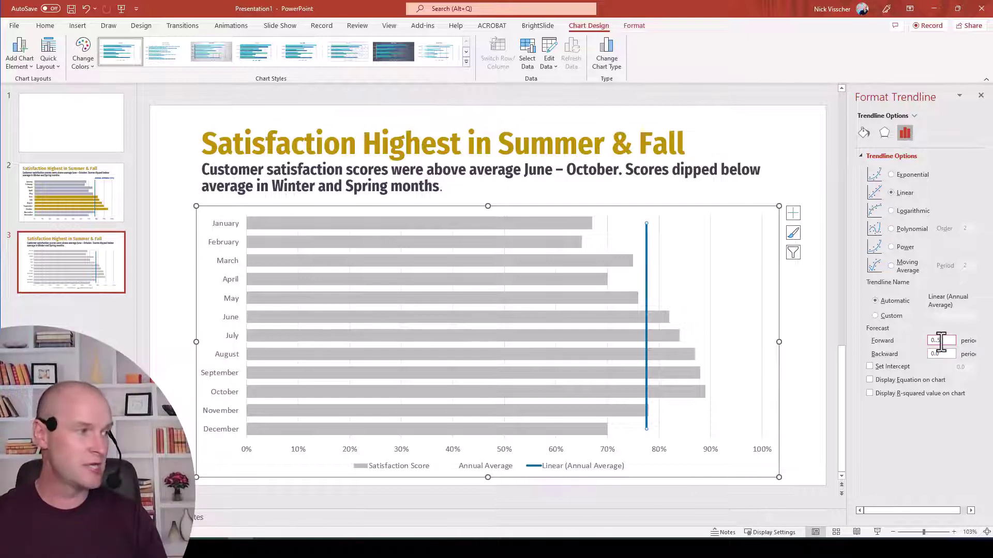
text(0.5)
key(Return)
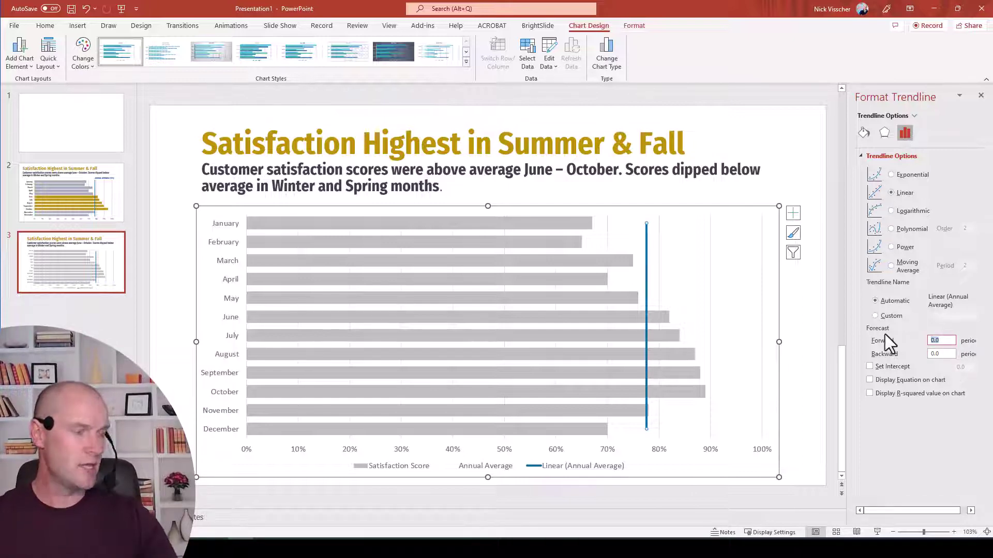
text(.5)
key(Tab)
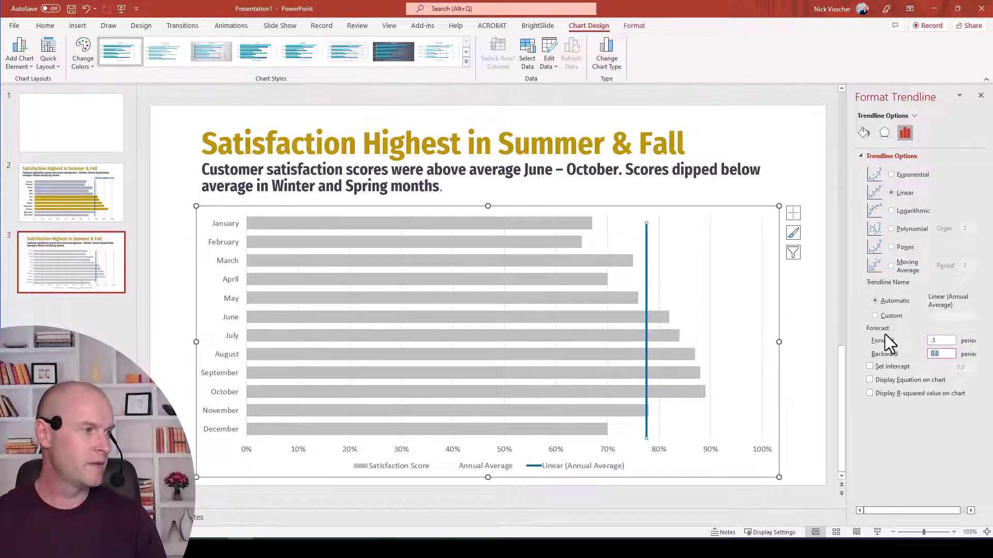
text(.5)
key(Return)
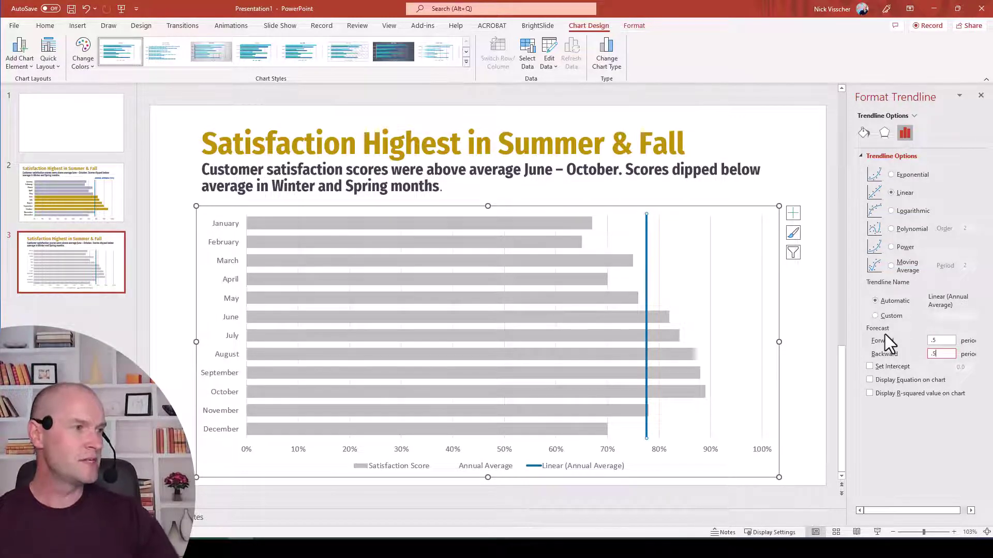
click(819, 381)
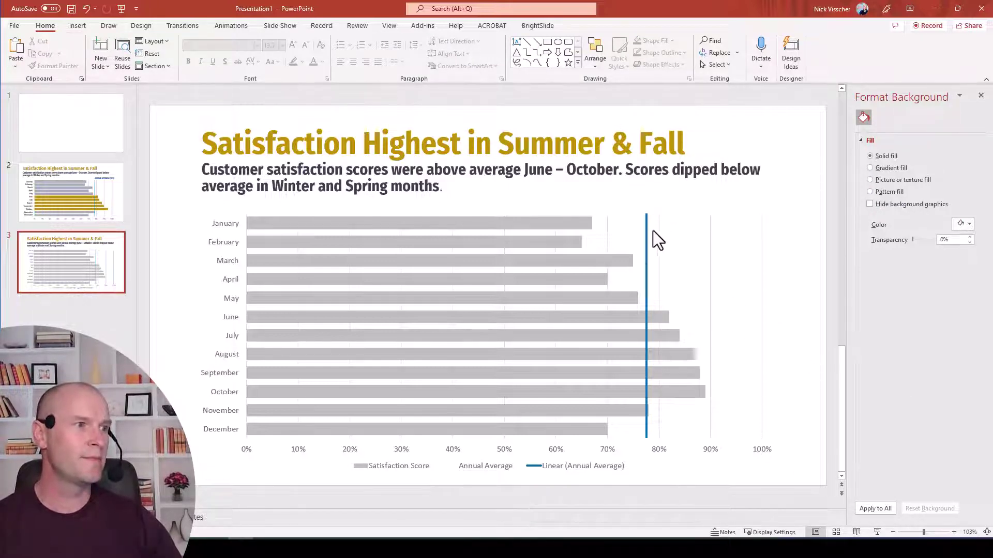
Position the legend above the chart's bars and delete the Annual Average series entry from it.
click(582, 468)
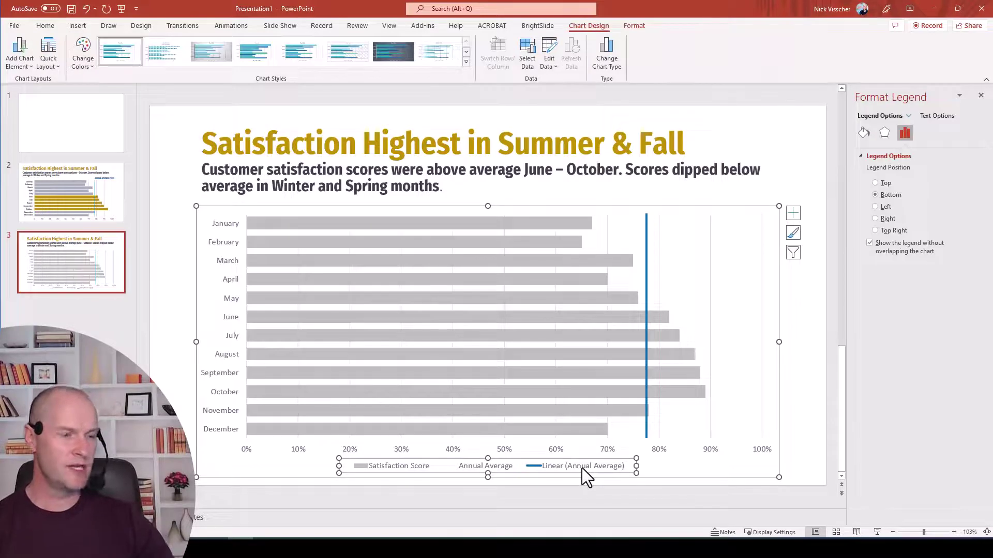
click(885, 184)
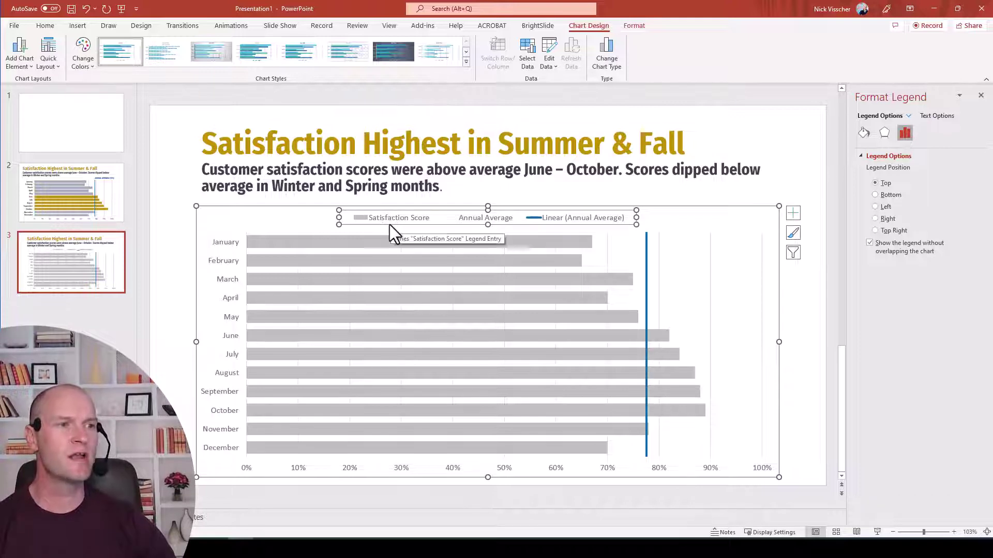
click(468, 221)
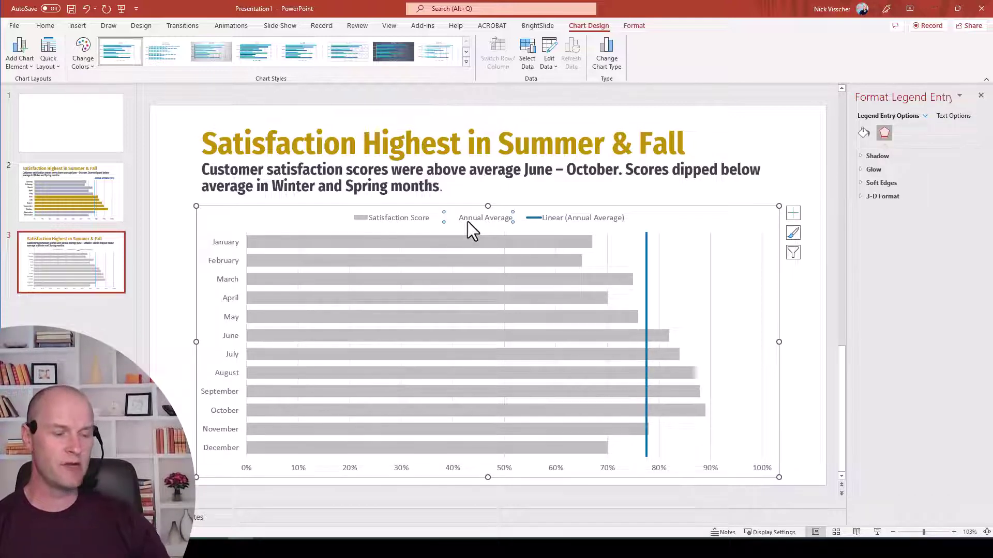
key(Delete)
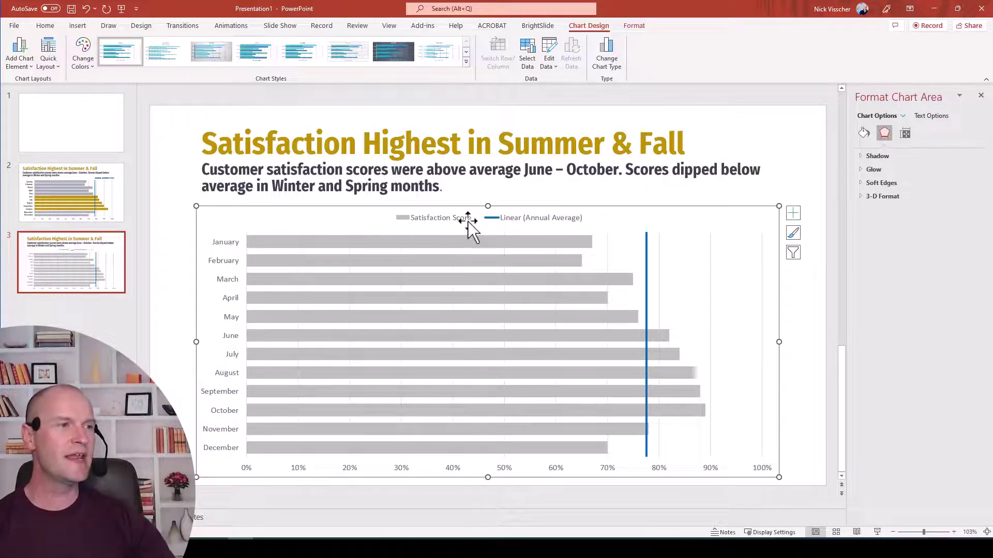
Give the trendline the custom name "Annual Average".
click(545, 222)
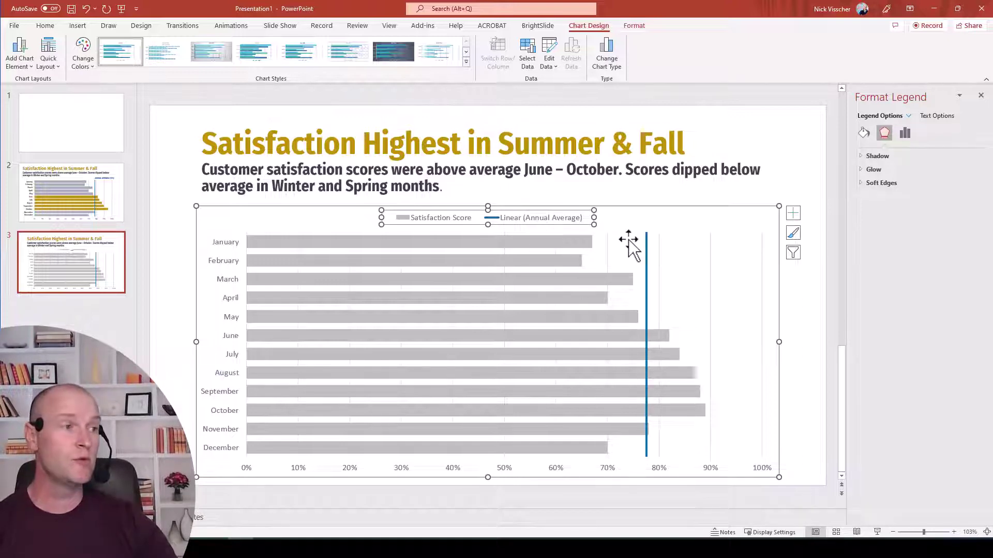
click(647, 244)
right_click(646, 244)
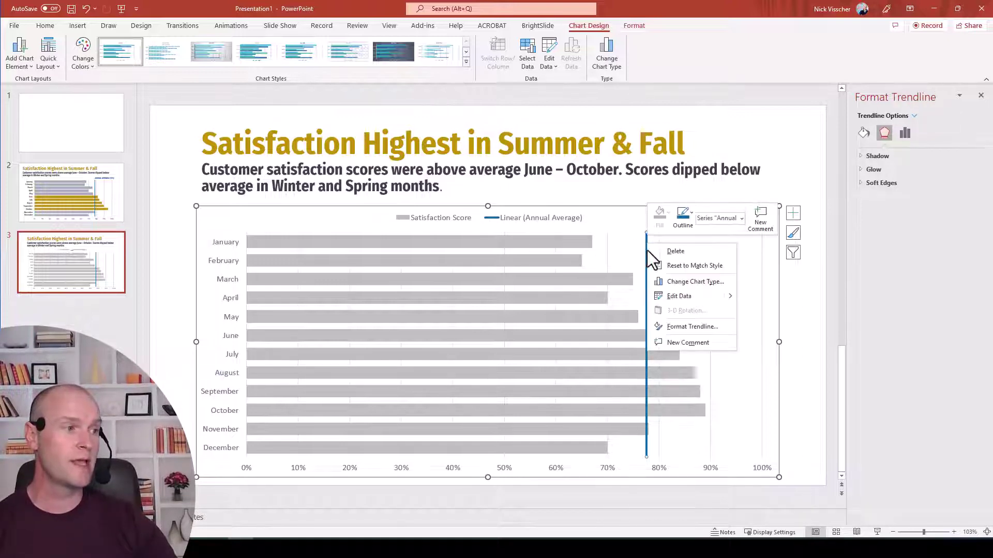
click(656, 326)
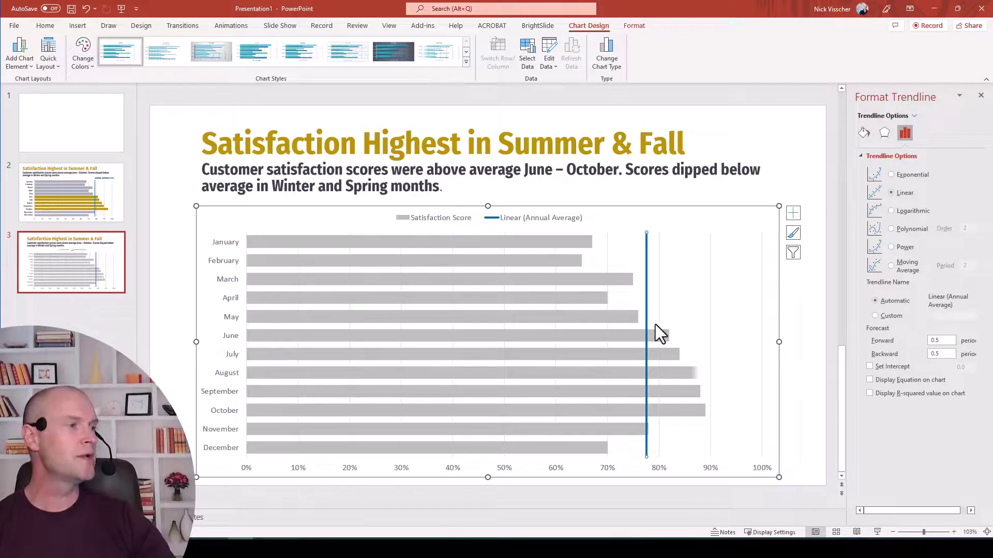
click(894, 318)
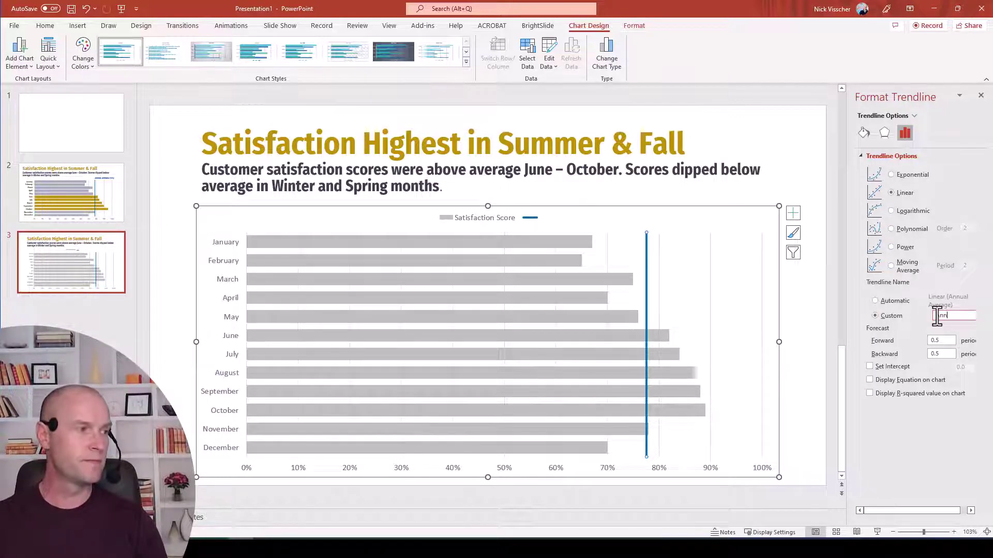
text(Annual Average)
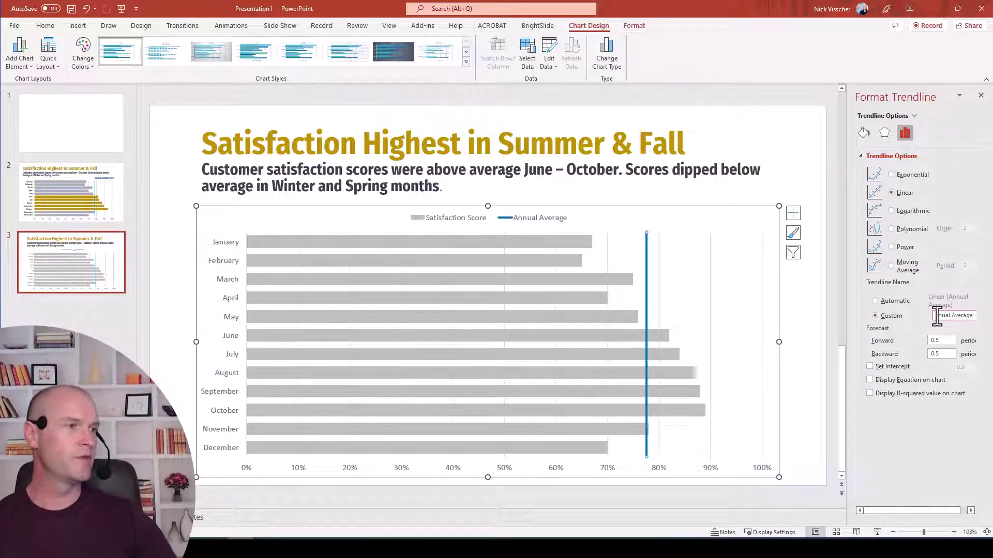
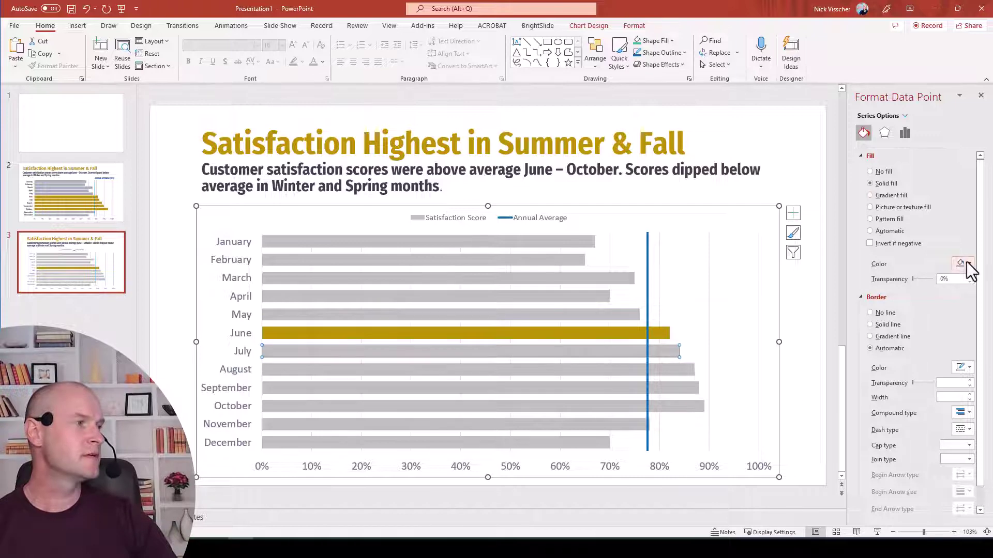
Fill the July, August, September and October bars with the same dark gold theme color as the June bar.
click(969, 265)
click(984, 325)
click(684, 371)
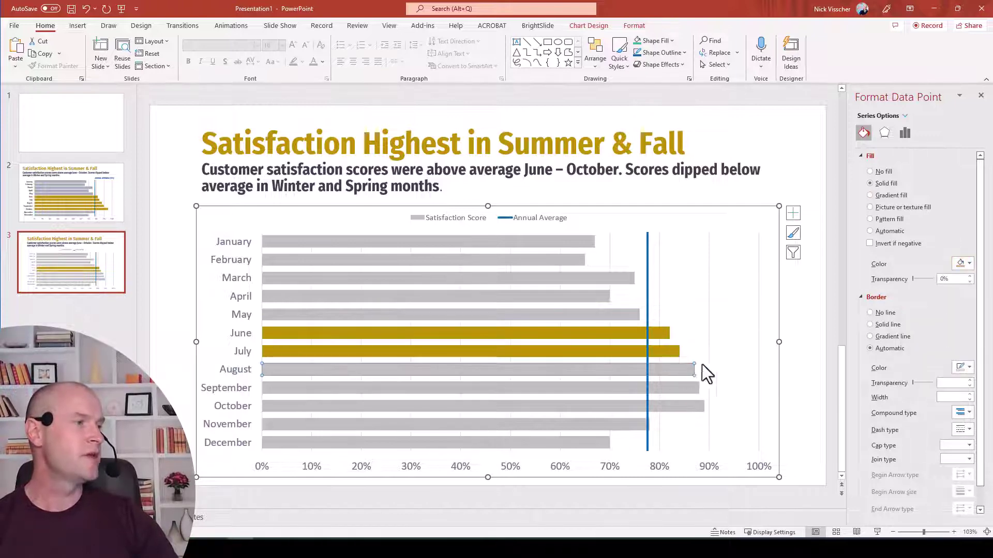
click(964, 266)
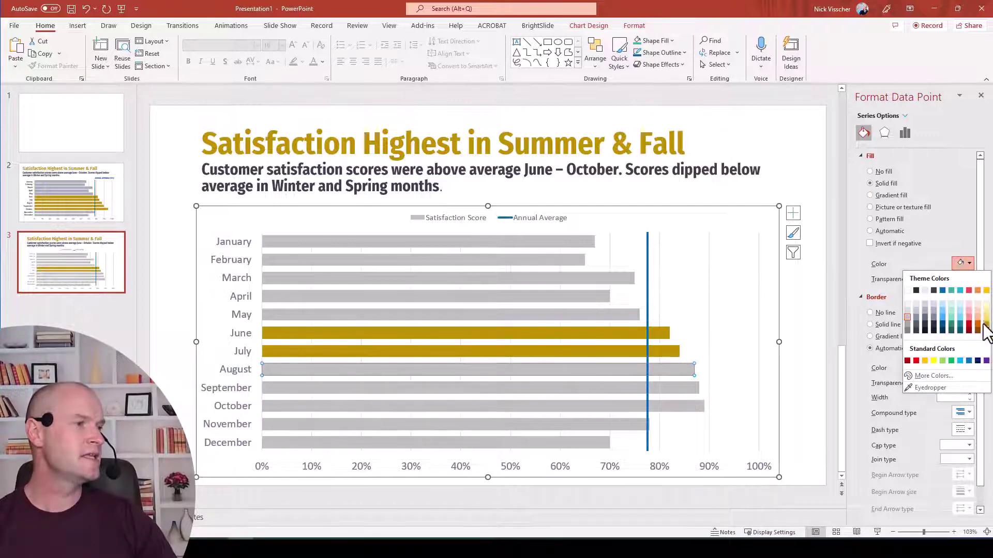
click(984, 325)
click(690, 391)
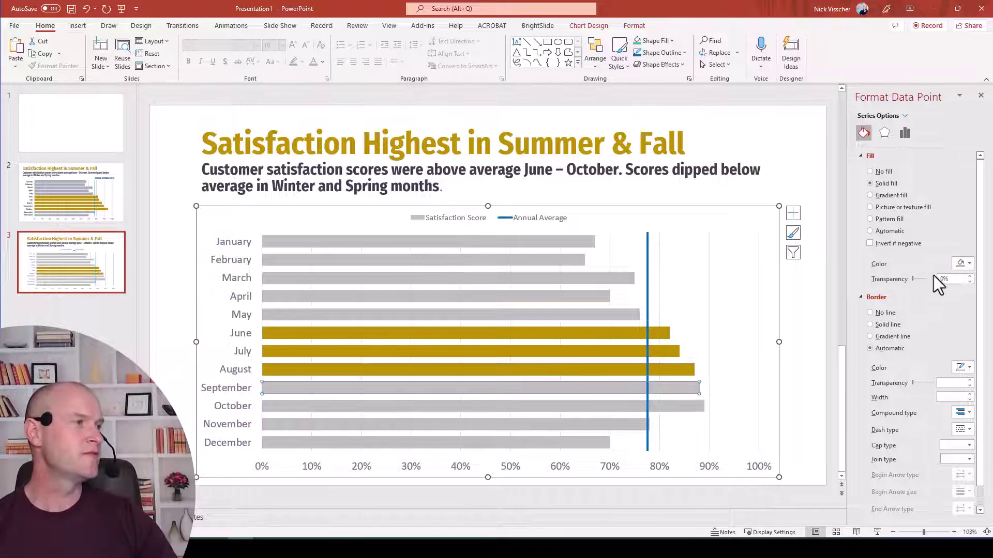
click(960, 263)
click(984, 325)
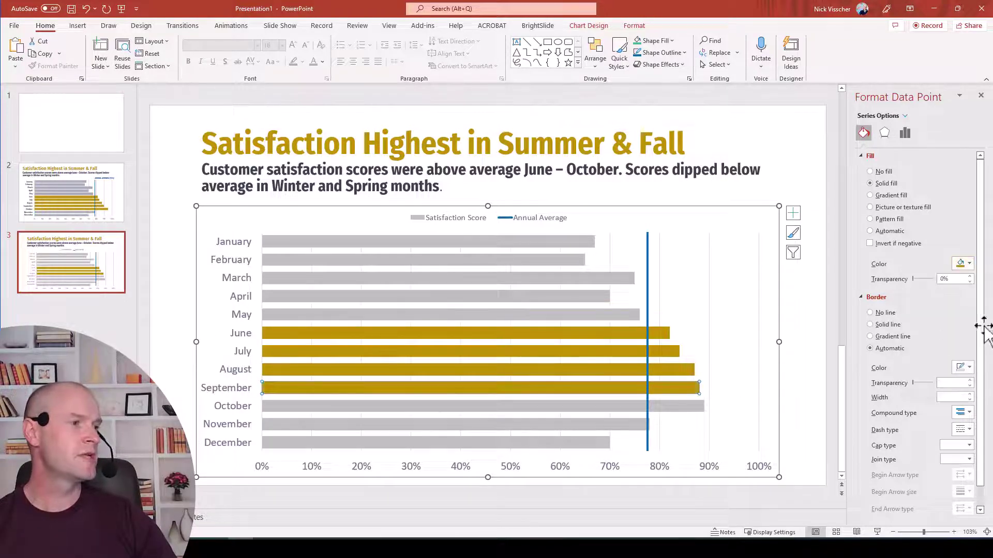
click(684, 406)
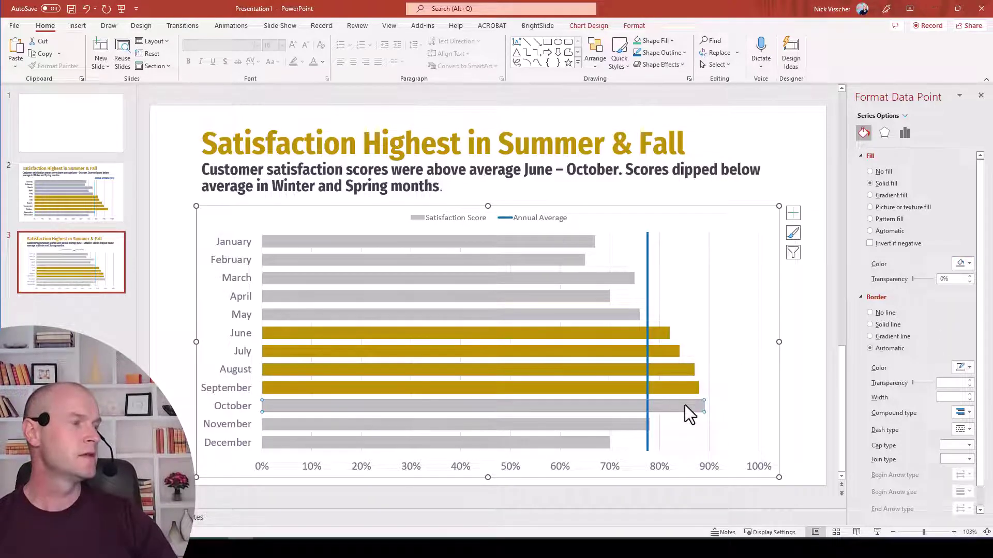
click(960, 263)
click(974, 326)
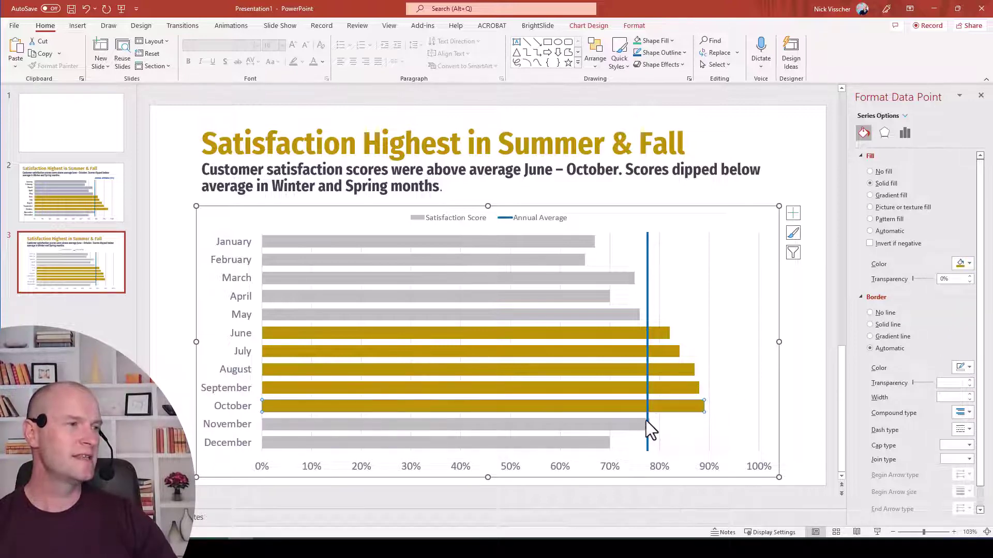
mouse_move(646, 420)
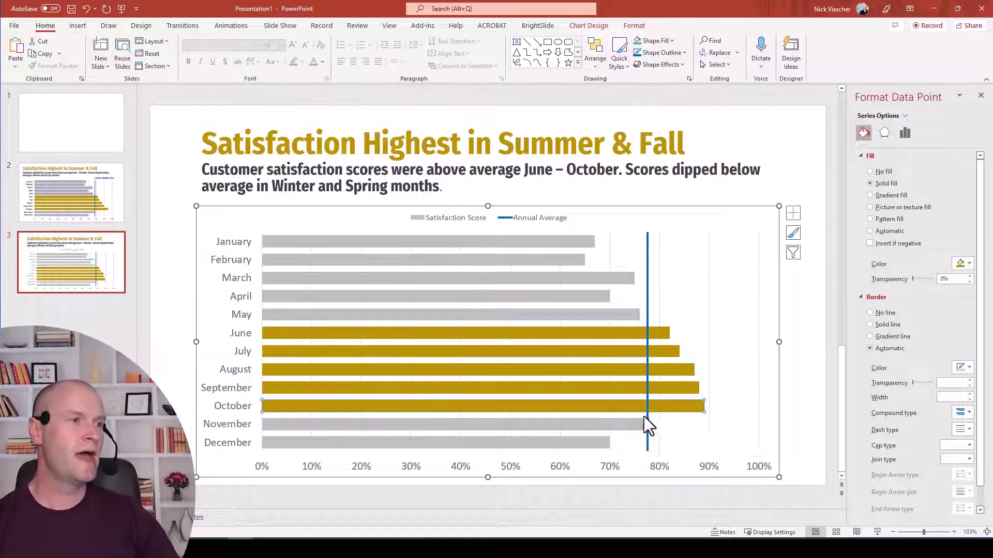
Delete the Satisfaction Score entry from the chart legend.
click(545, 219)
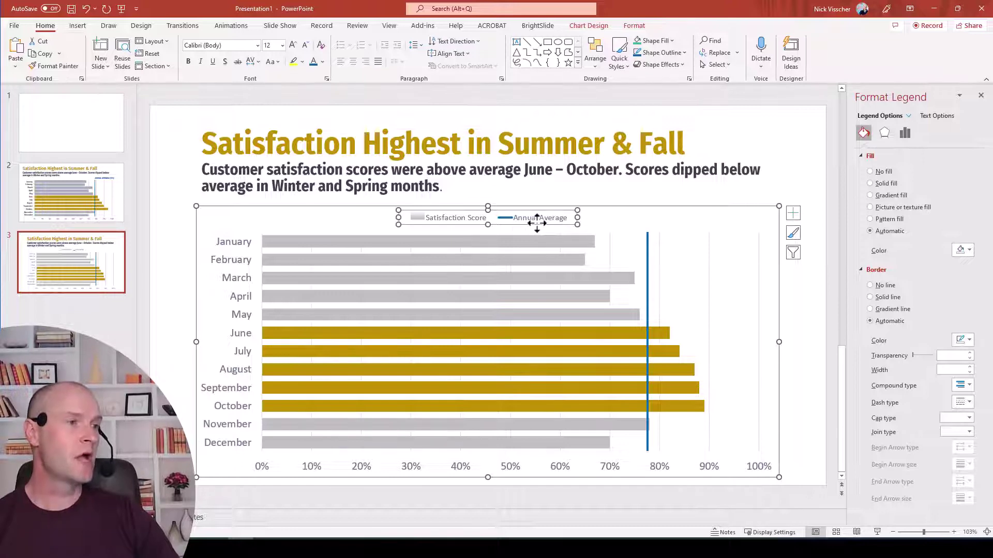
click(445, 218)
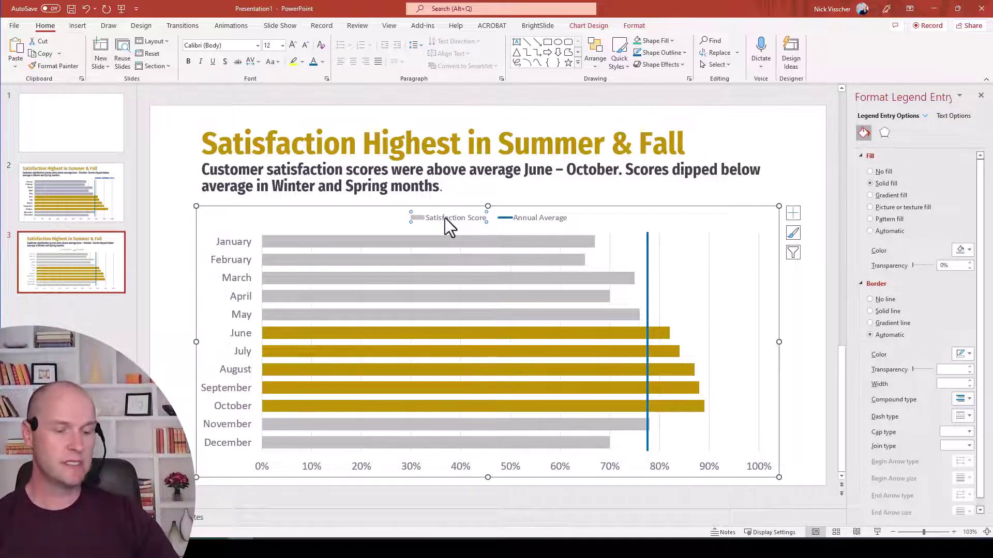
key(Delete)
Make the Annual Average legend text blue and bold, and move the legend just right of the trendline's upper end, level with January.
click(473, 222)
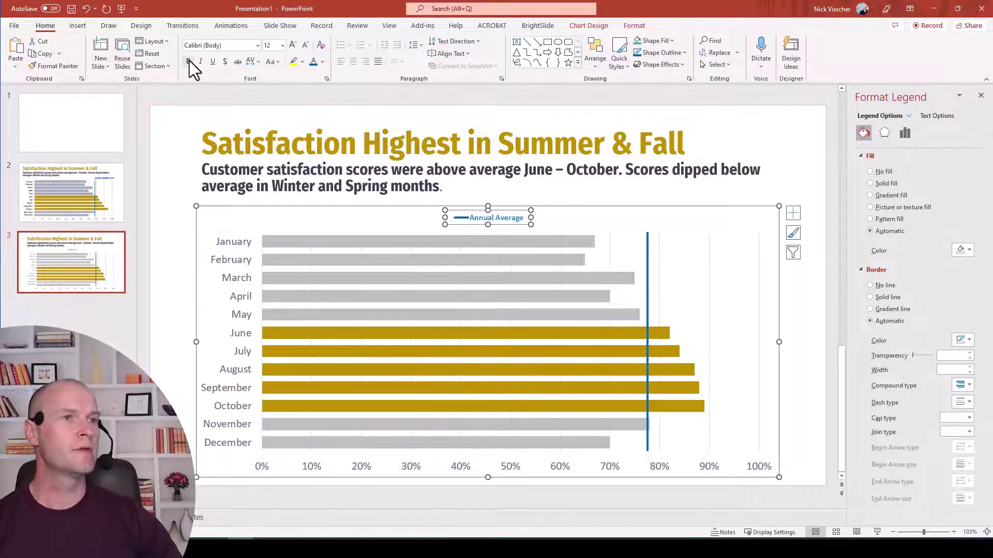
click(189, 61)
drag(455, 223, 661, 247)
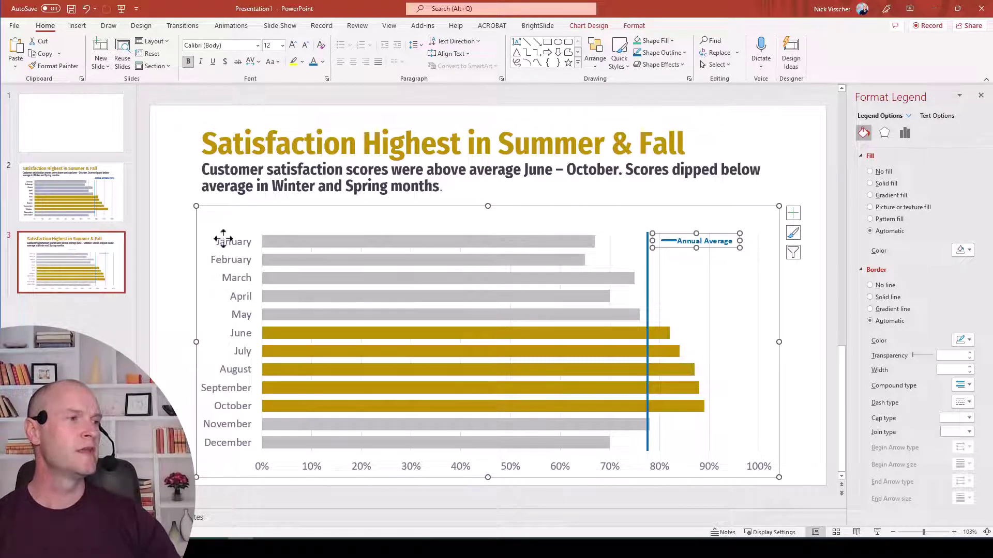
click(173, 239)
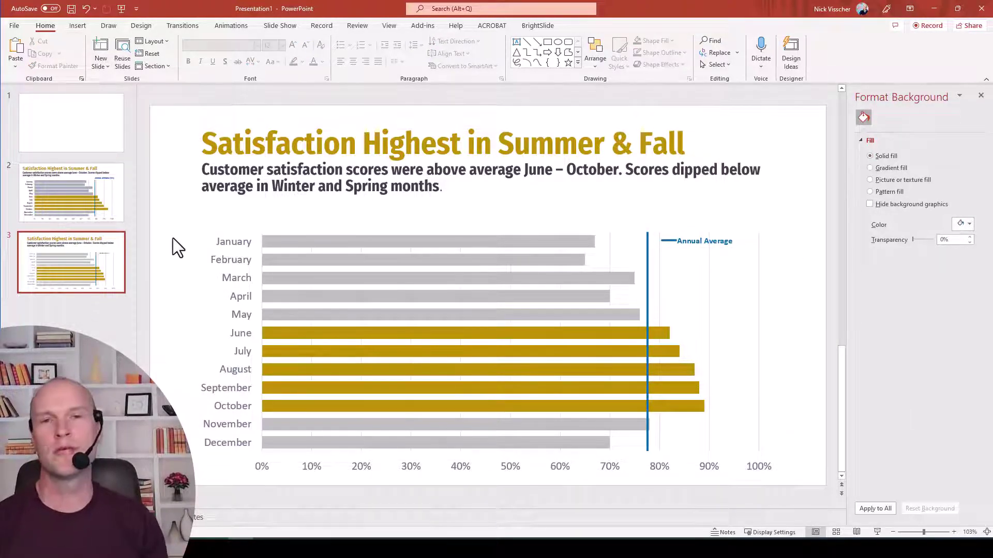